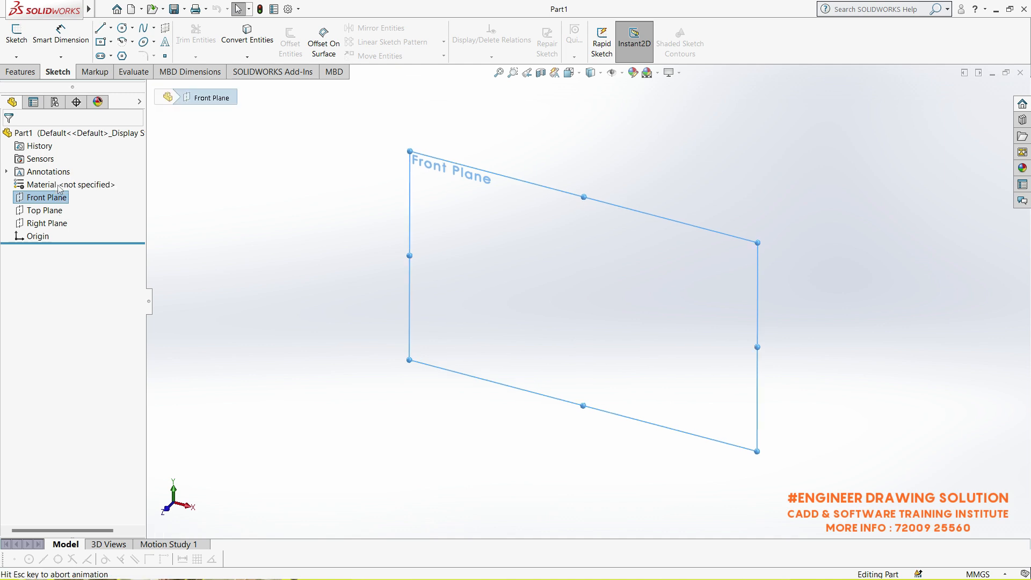
Step: Start a sketch on the Front Plane and draw a vertical centerline ending at the origin
click(100, 28)
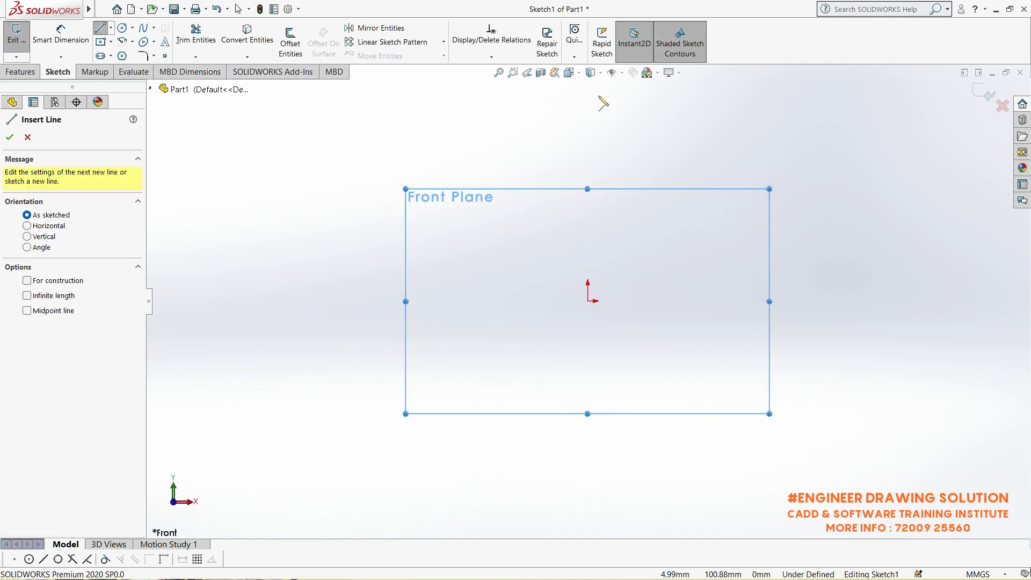
scroll(602, 103, up, 2)
click(112, 28)
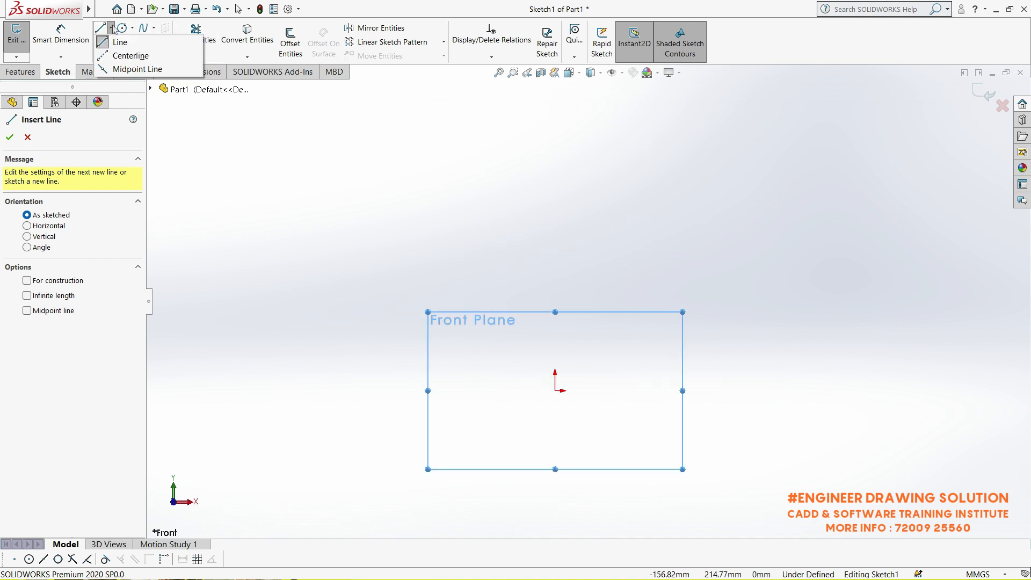
click(131, 55)
click(555, 106)
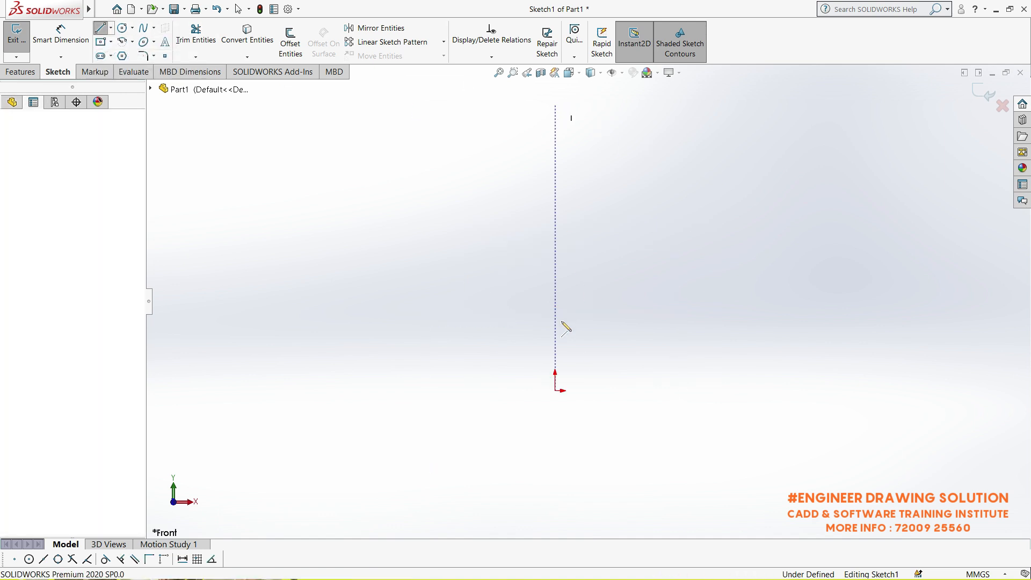
click(555, 390)
right_click(463, 307)
click(488, 318)
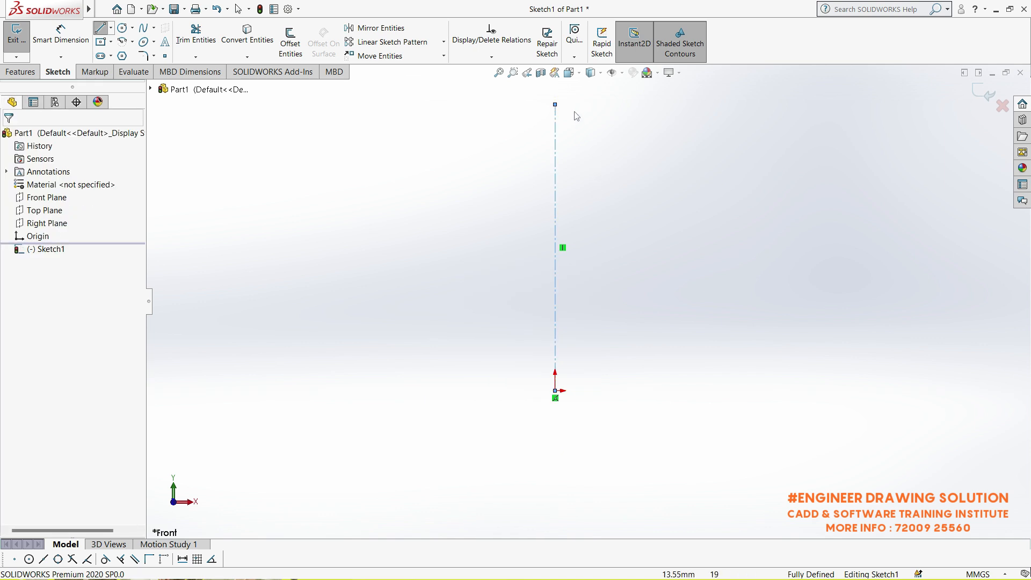
Step: Sketch a 90° three-point arc of about 3.7 mm radius, bulging outward beside the centerline's upper end
scroll(585, 105, down, 3)
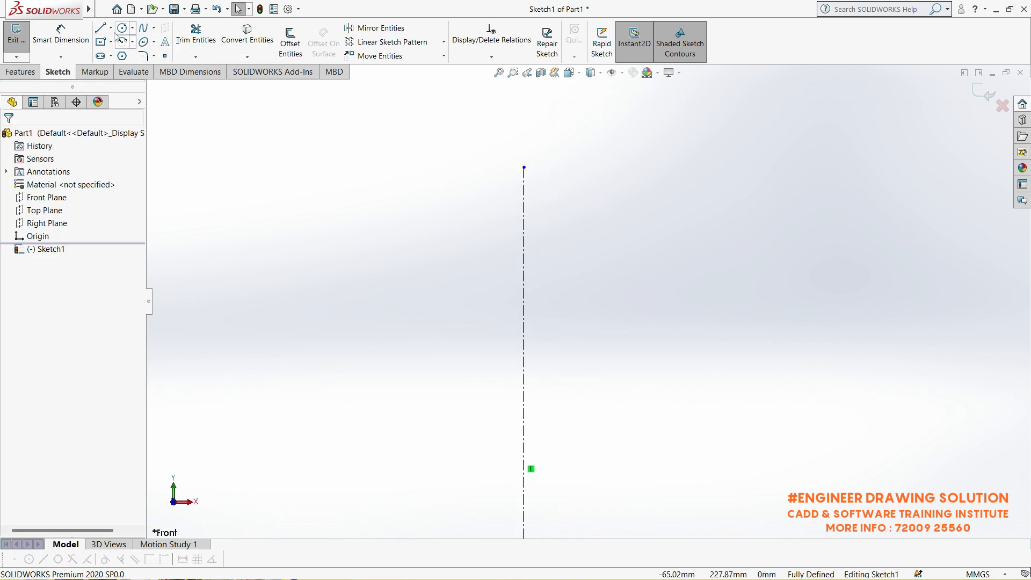
click(132, 41)
click(141, 81)
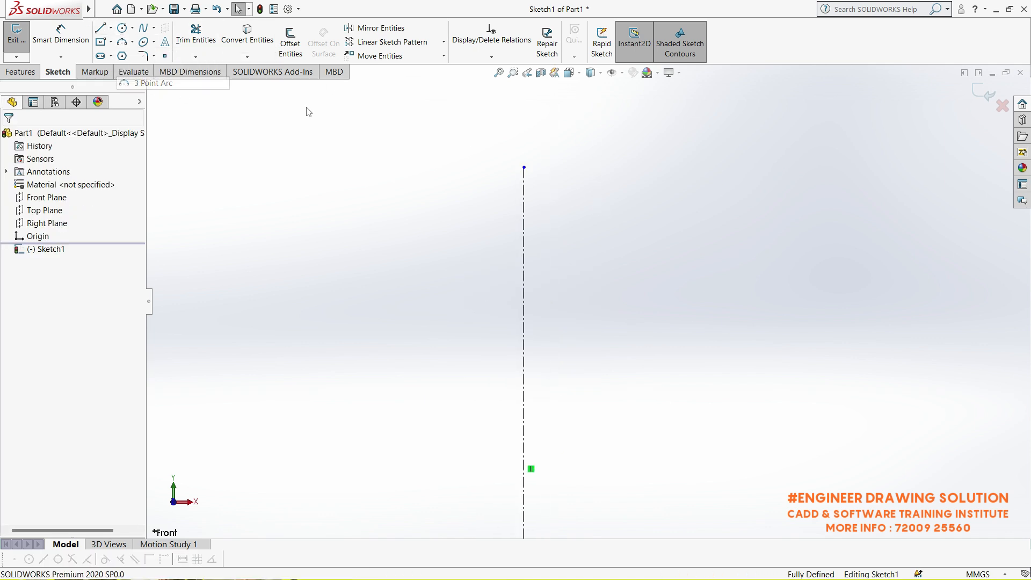
click(566, 174)
scroll(570, 183, down, 3)
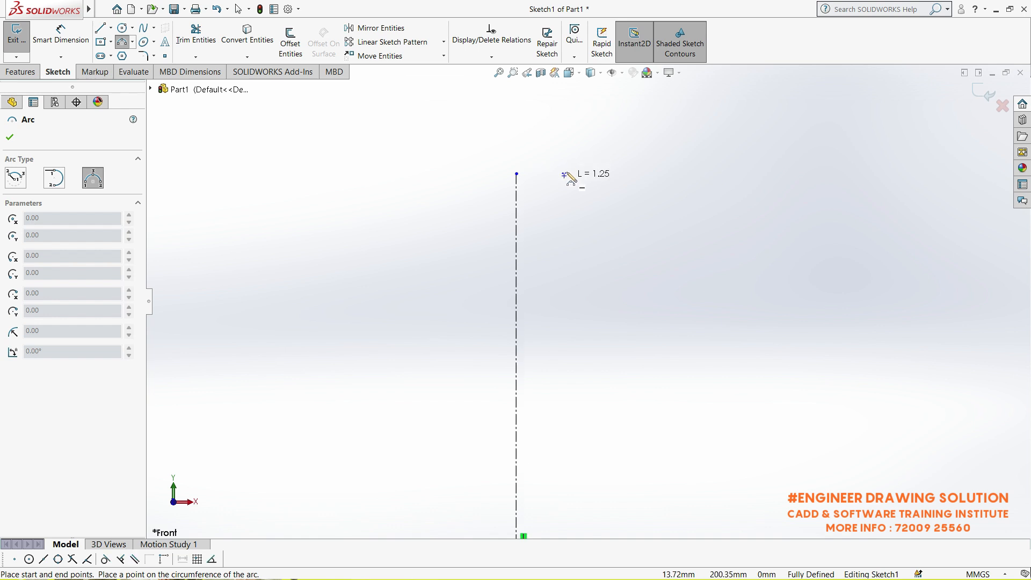
click(564, 219)
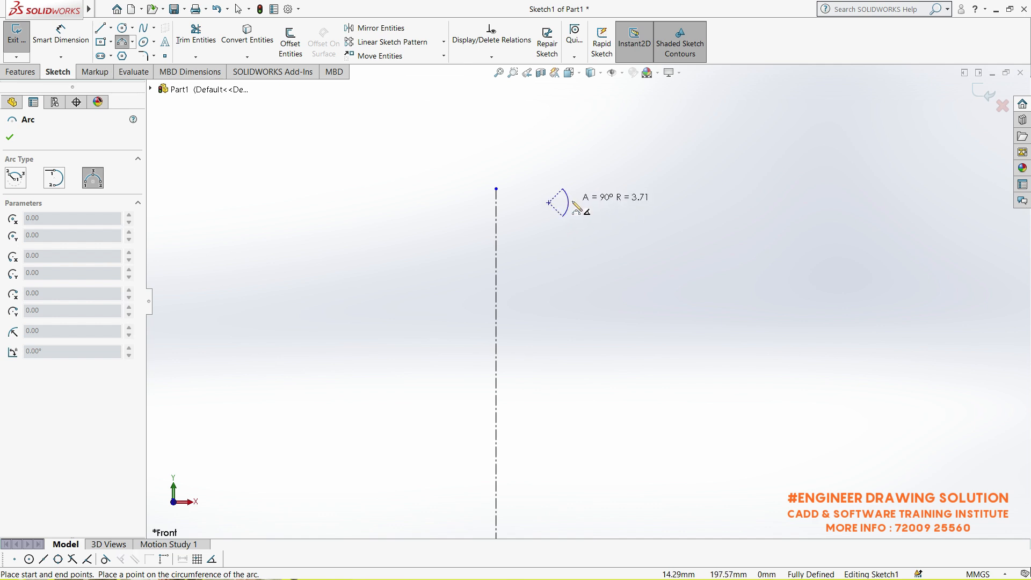
click(568, 203)
scroll(567, 227, down, 3)
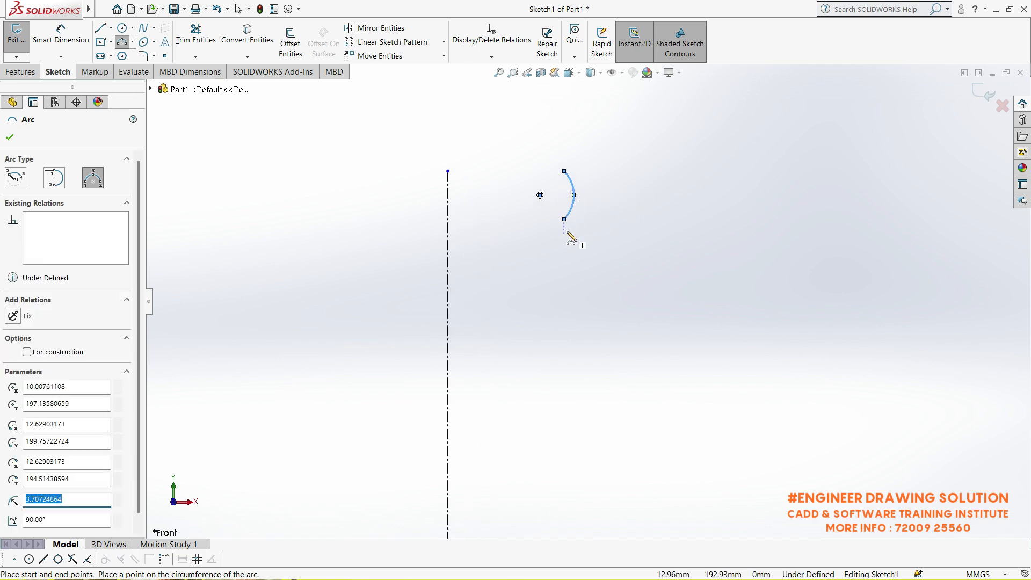
Step: Sketch a short vertical line downward from the lower end of the arc
click(100, 29)
click(563, 219)
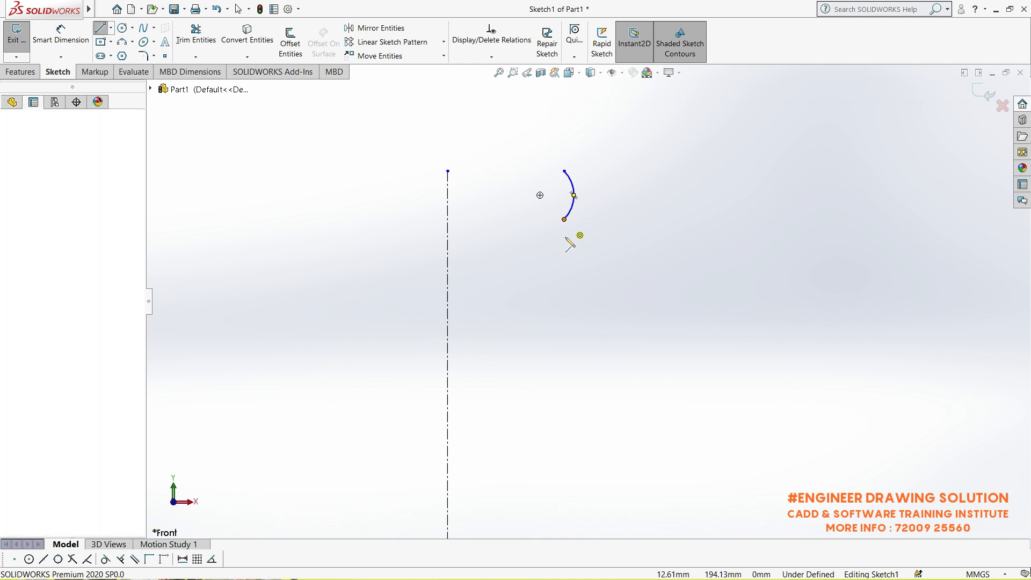
click(564, 238)
right_click(513, 189)
click(523, 197)
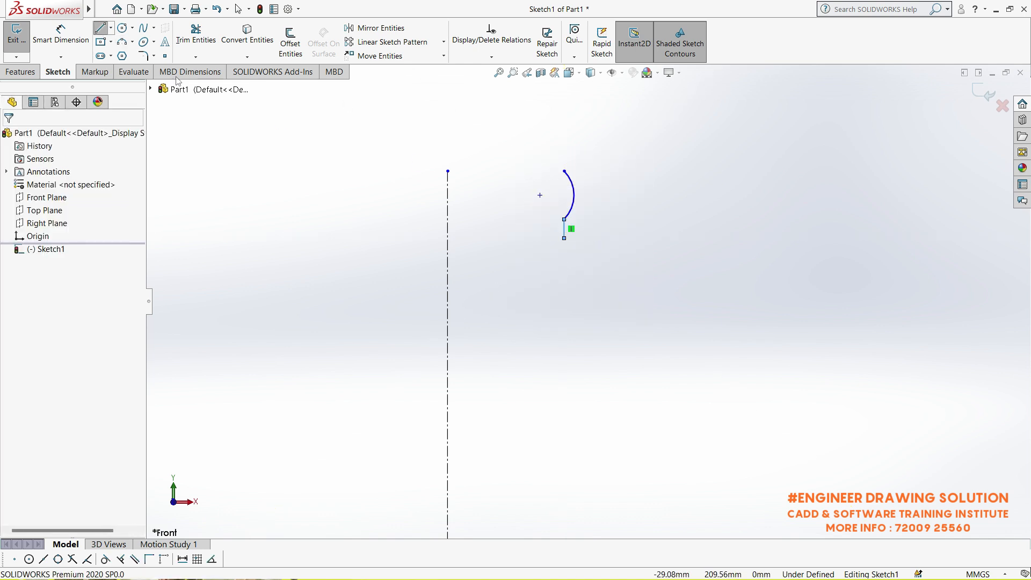
Step: Add a small outward-bulging three-point arc starting at the lower end of the short vertical line
click(122, 42)
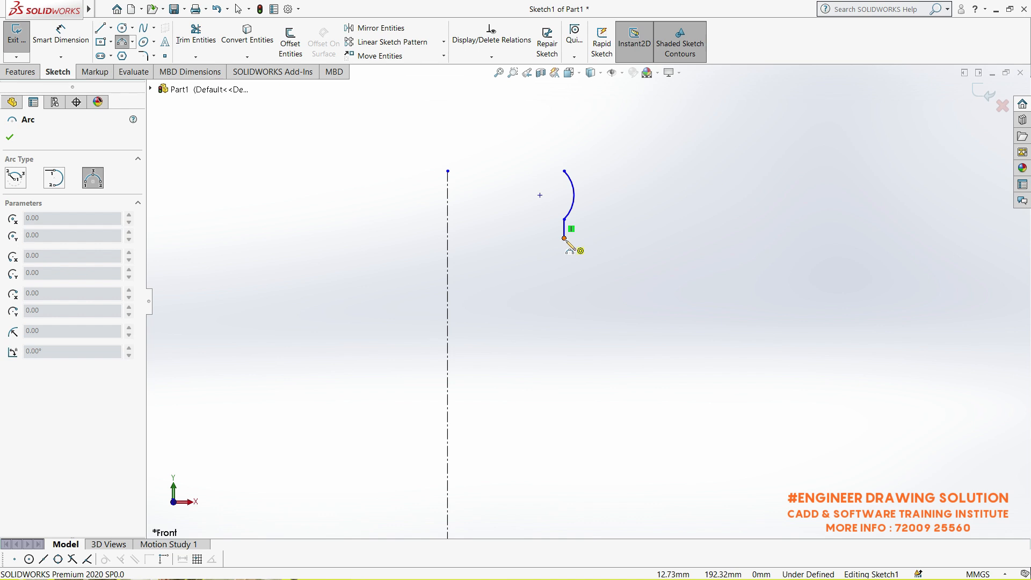
click(563, 238)
click(575, 275)
click(581, 265)
key(Escape)
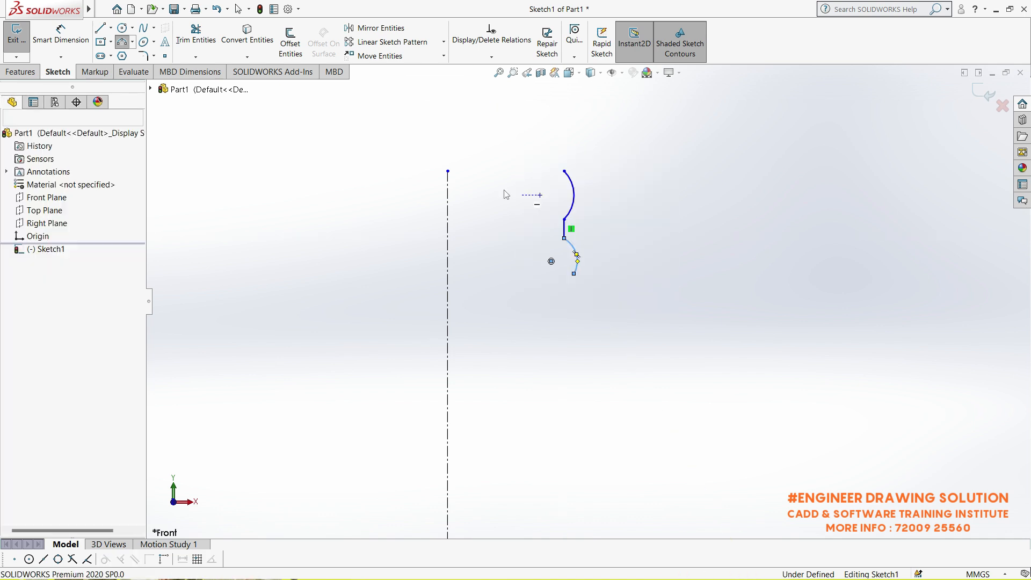
Step: Sketch a line sloping slightly outward below the small arc, continued by a tangent arc that flares outward to form the shoulder
click(100, 29)
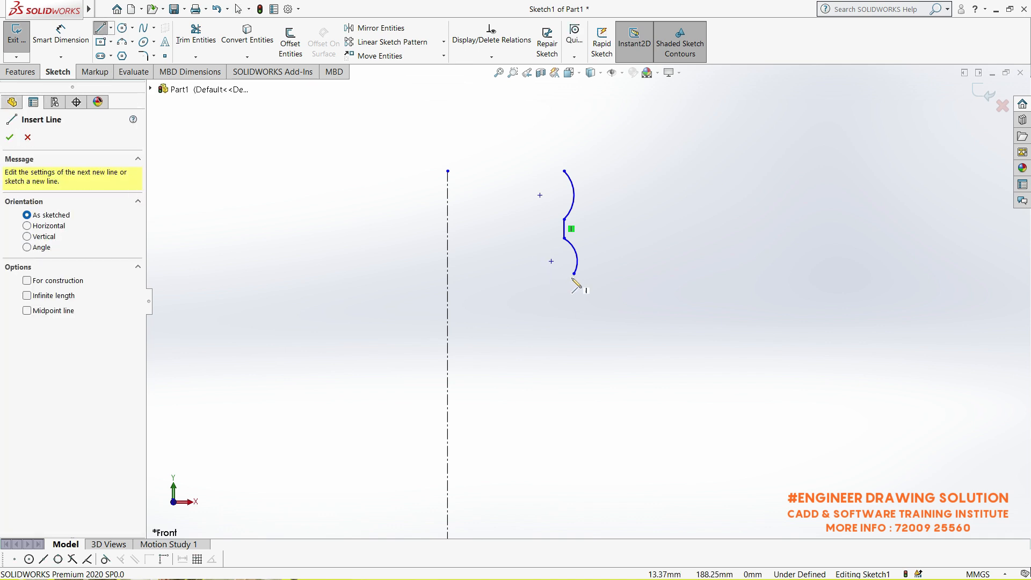
click(574, 273)
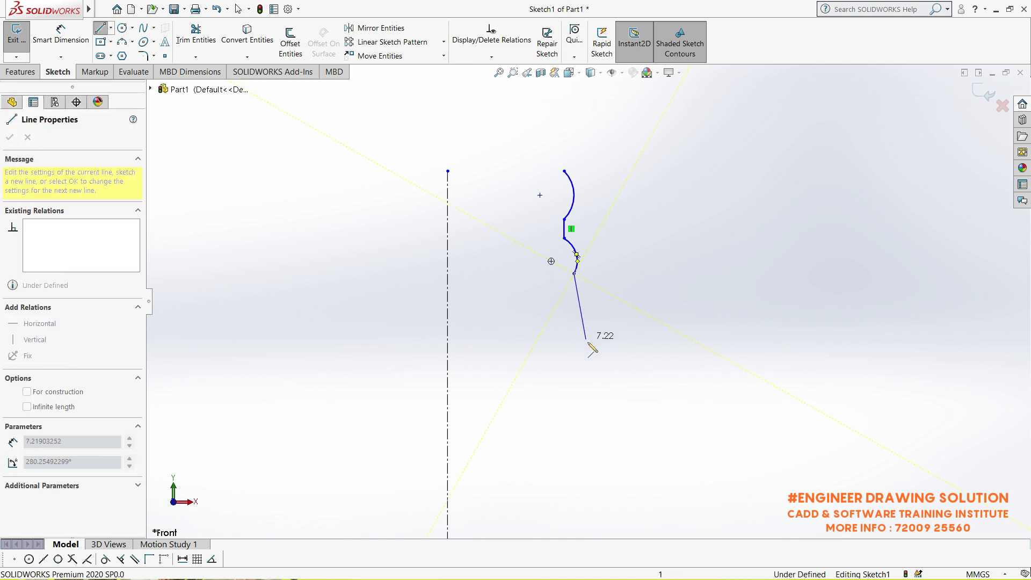
click(594, 405)
scroll(588, 301, up, 5)
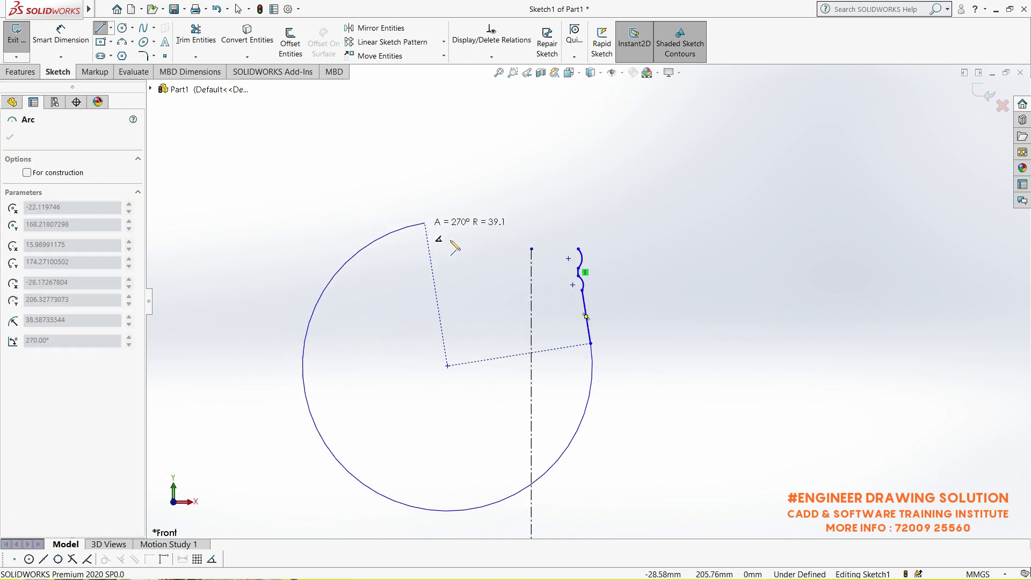
click(611, 382)
right_click(679, 229)
click(698, 202)
Step: Add an outward-bulging three-point arc of about 16.5 mm radius below the flared shoulder arc
scroll(654, 451, down, 3)
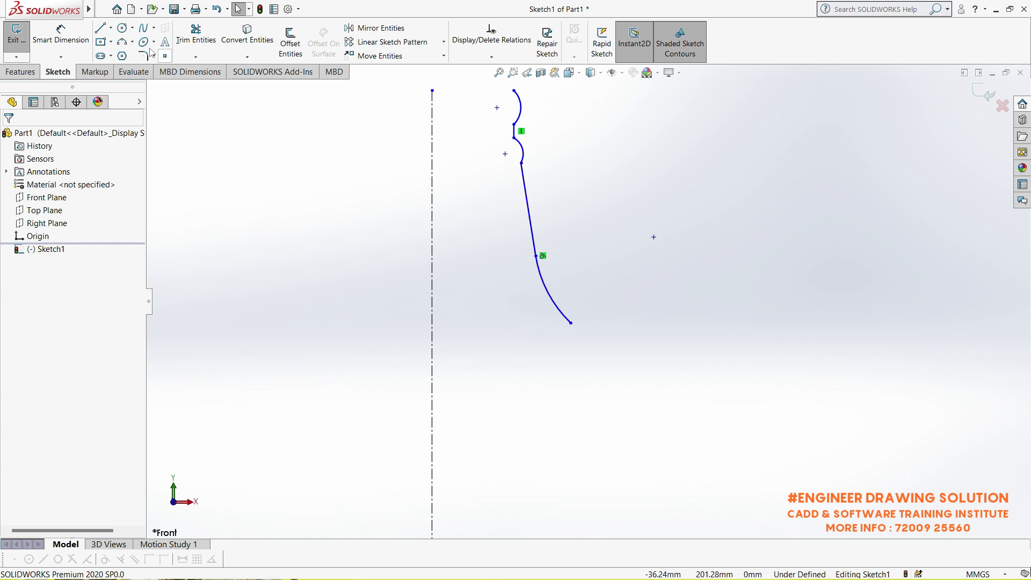
click(123, 42)
click(570, 323)
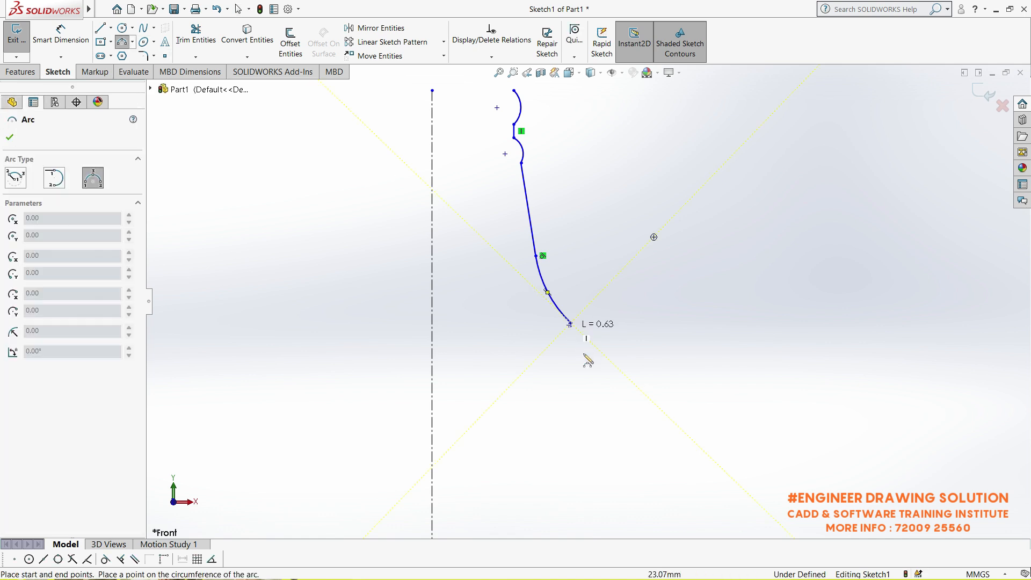
click(585, 415)
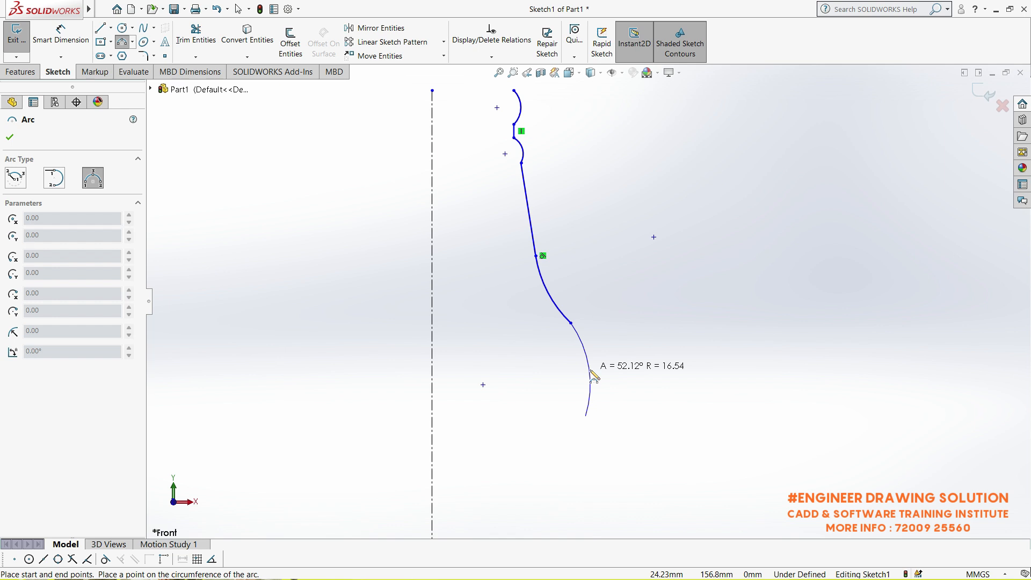
click(593, 376)
right_click(603, 210)
click(630, 257)
Step: Sketch a long vertical line down from the shoulder arc's lower end as the bottle's side wall
scroll(591, 270, up, 4)
scroll(597, 390, down, 3)
click(100, 28)
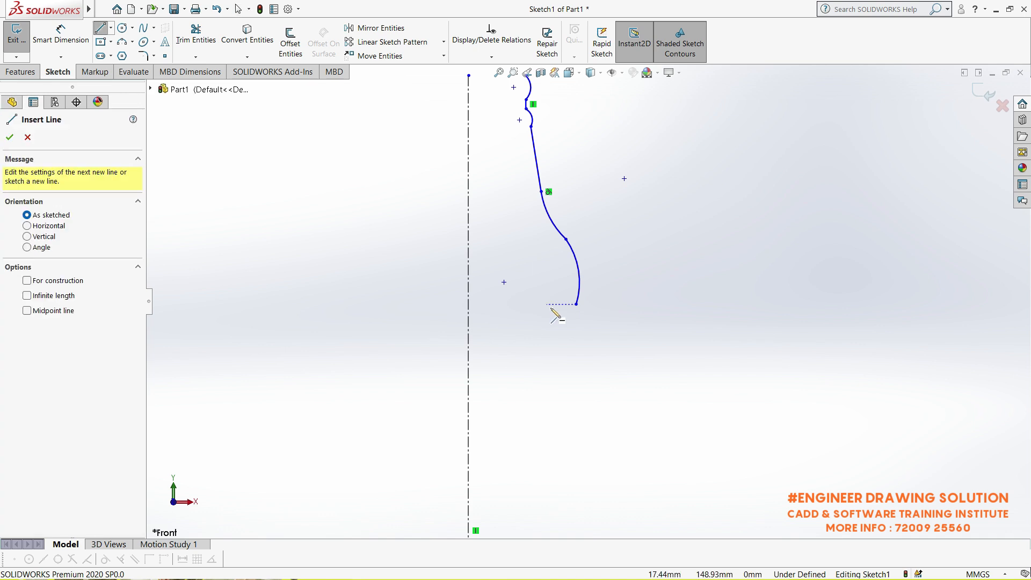
click(576, 304)
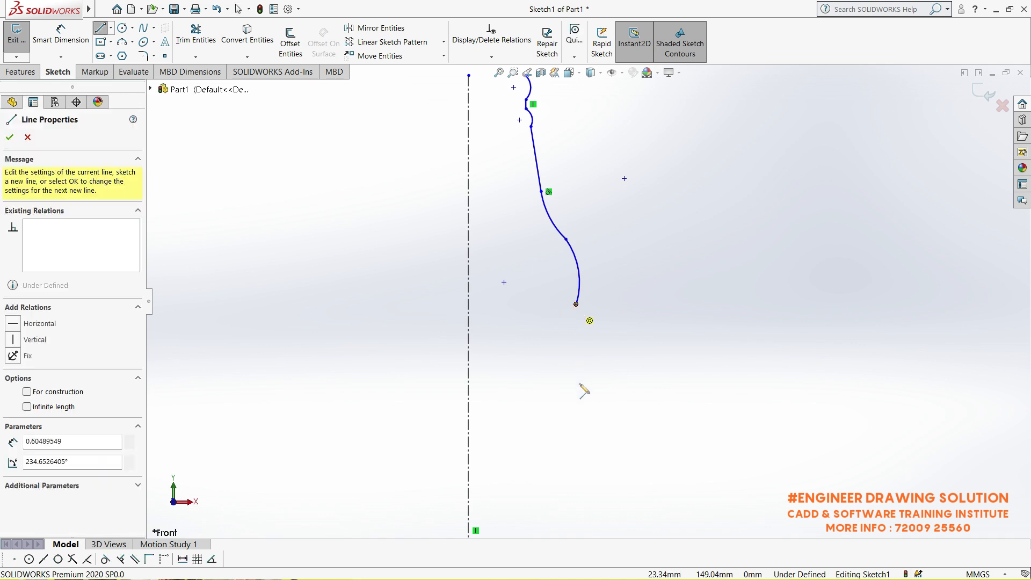
click(577, 469)
right_click(630, 332)
click(640, 340)
Step: Add an outward-bulging three-point arc of about 19.8 mm radius below the long side-wall line
scroll(589, 300, up, 4)
scroll(584, 409, down, 3)
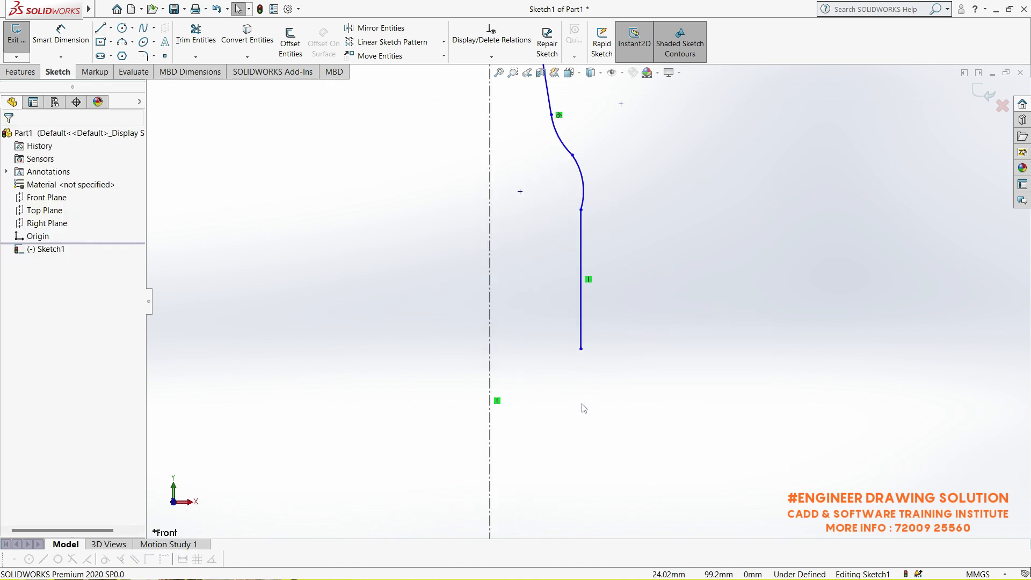
scroll(583, 364, down, 1)
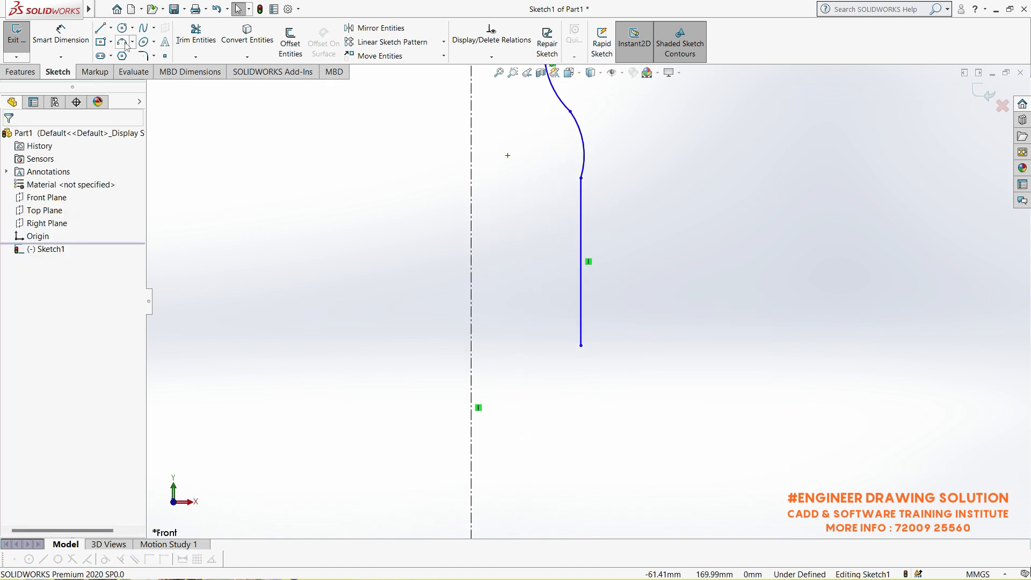
click(124, 43)
click(580, 346)
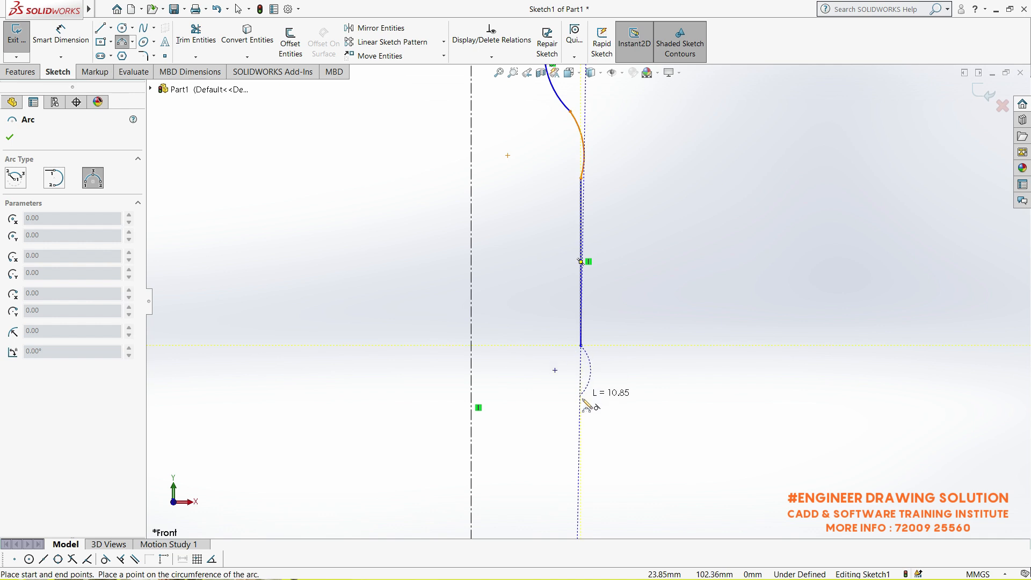
click(580, 406)
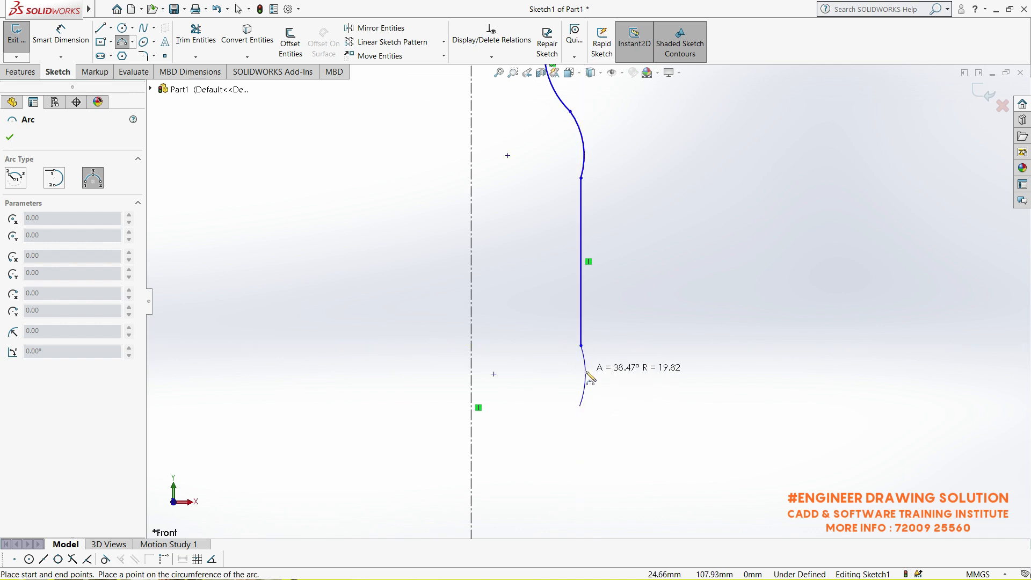
click(586, 372)
right_click(620, 243)
click(646, 252)
Step: Sketch the base line from the lower end of the last arc across to the centerline
scroll(588, 300, up, 3)
scroll(598, 344, down, 1)
key(l)
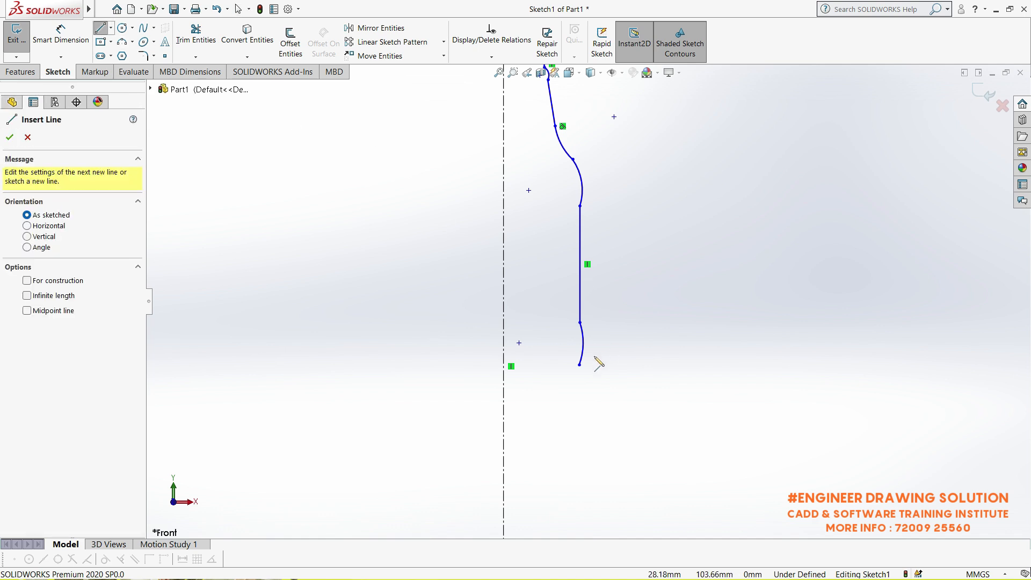
click(579, 365)
click(503, 364)
right_click(456, 295)
click(488, 305)
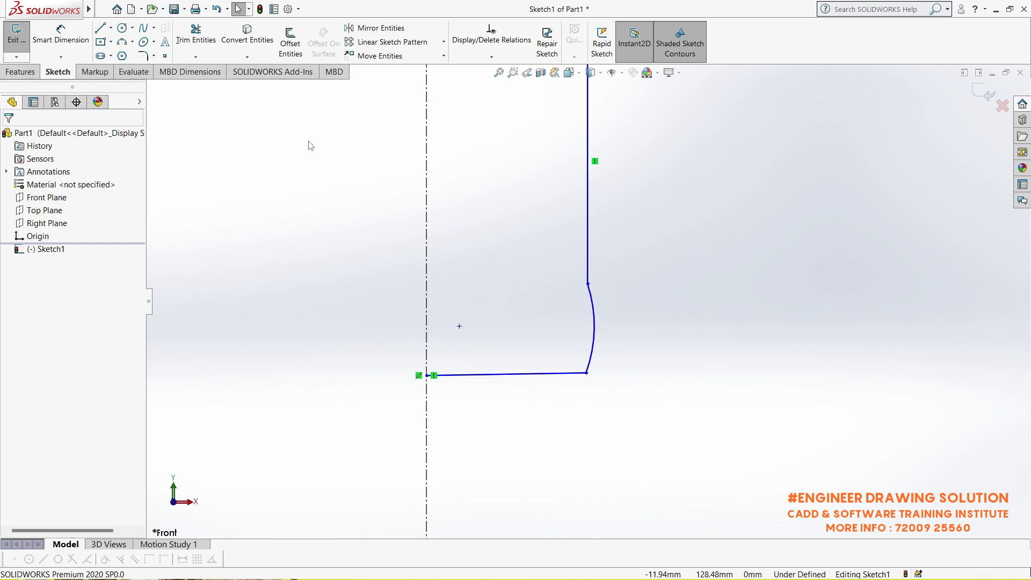
Step: Fillet the corner between the base line and the lowest arc with a 5 mm radius
click(144, 57)
scroll(537, 344, down, 2)
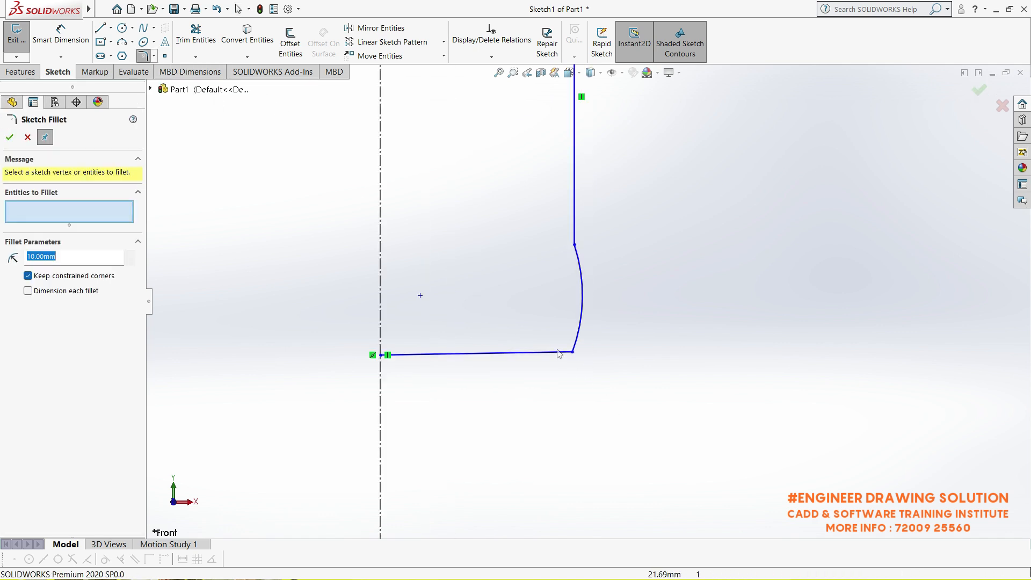
click(556, 353)
click(576, 343)
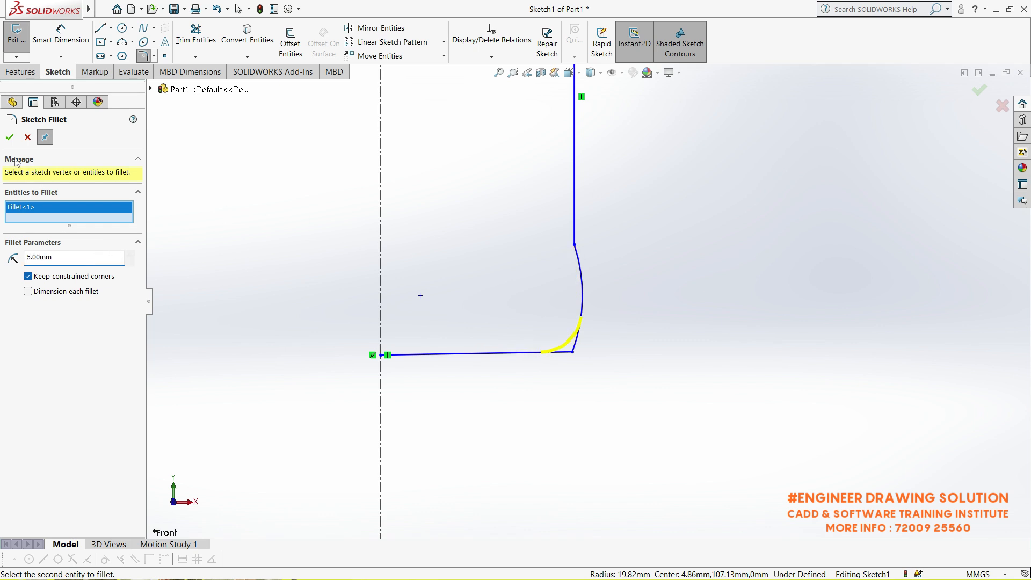
click(12, 136)
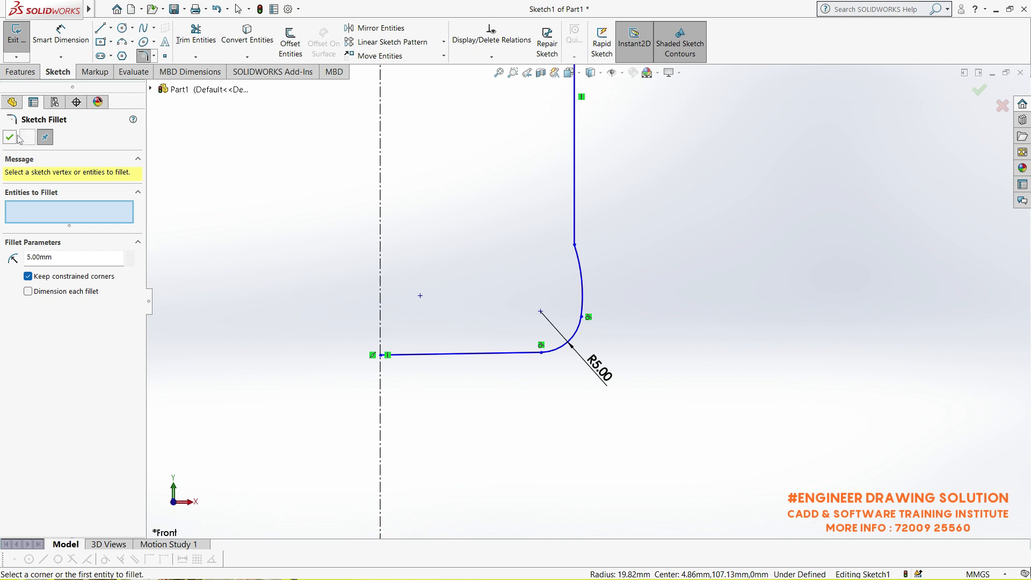
click(10, 137)
Step: Finish and exit the bottle's half-profile sketch
scroll(588, 301, up, 5)
scroll(618, 214, down, 5)
scroll(595, 275, up, 1)
scroll(595, 275, down, 1)
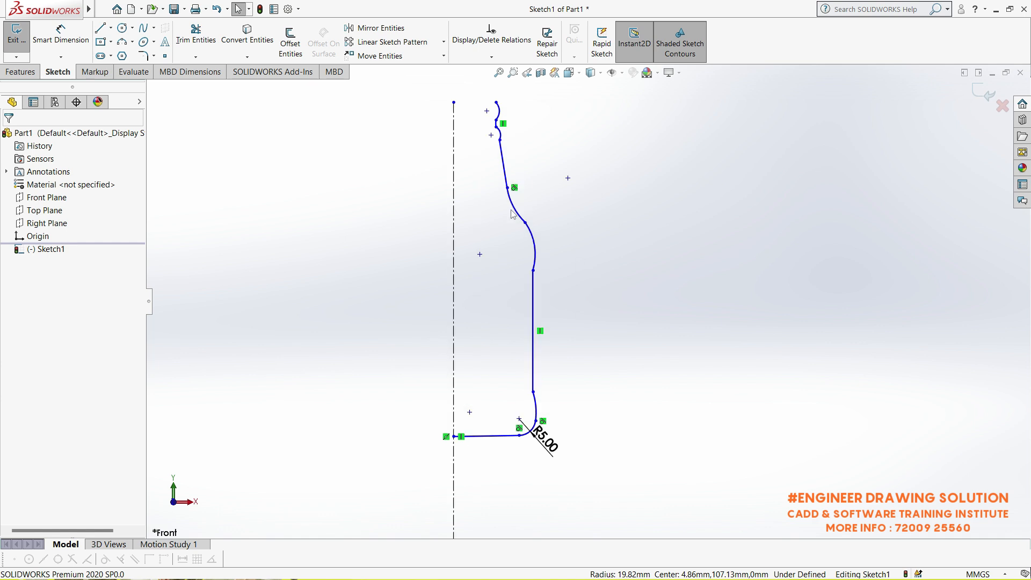
click(987, 93)
mouse_move(574, 260)
middle_down()
mouse_move(558, 276)
mouse_move(567, 286)
middle_up()
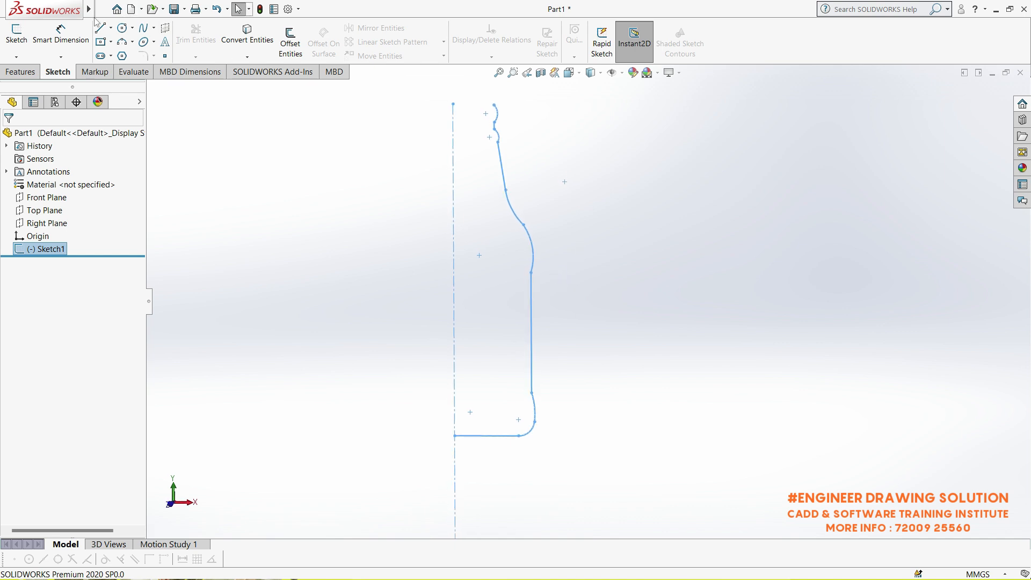
Step: Revolve the half profile as a surface through 360 degrees around the centerline
mouse_move(88, 9)
click(172, 10)
mouse_move(215, 113)
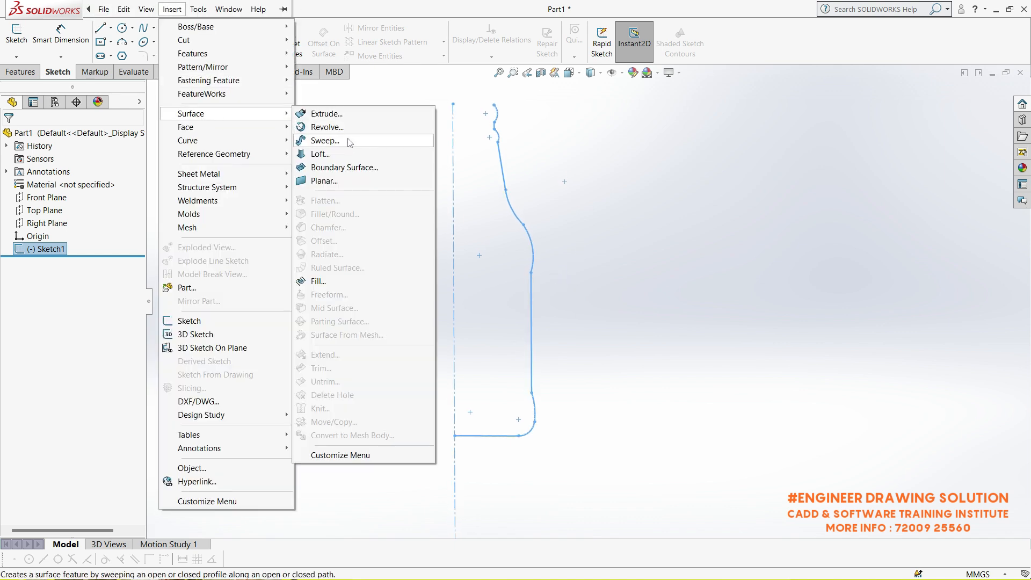
click(341, 128)
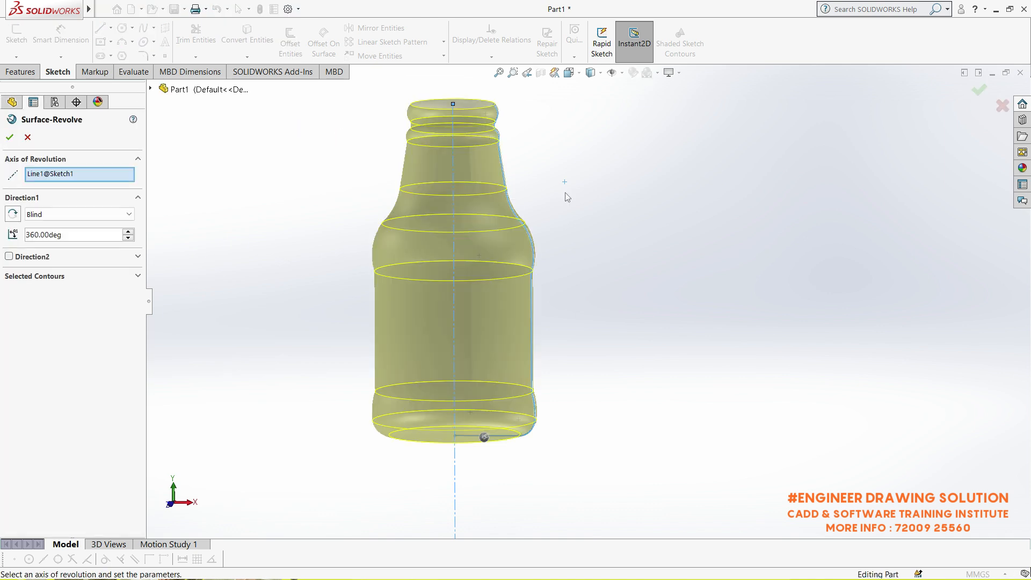
scroll(590, 332, up, 3)
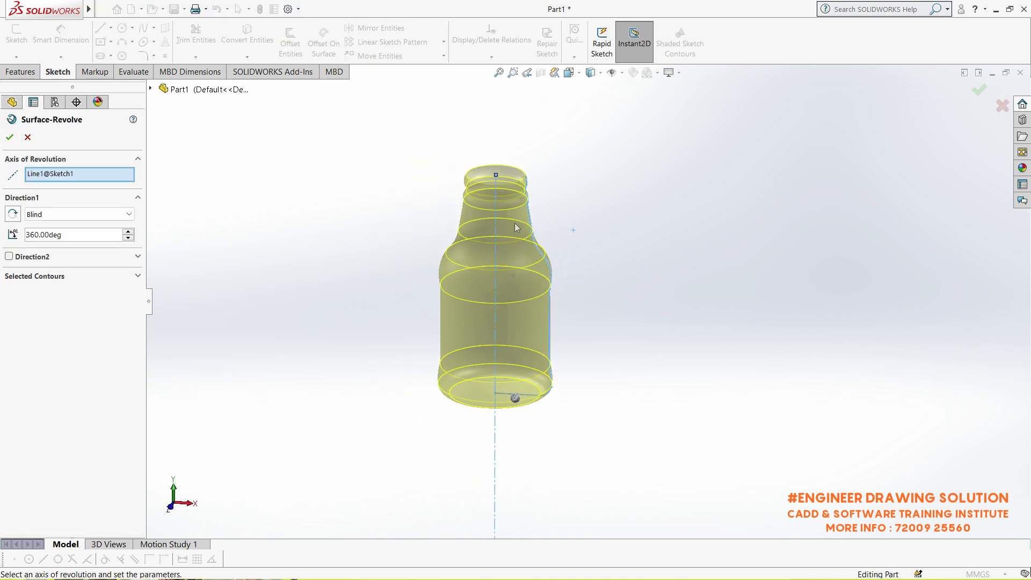
scroll(515, 228, down, 3)
click(9, 139)
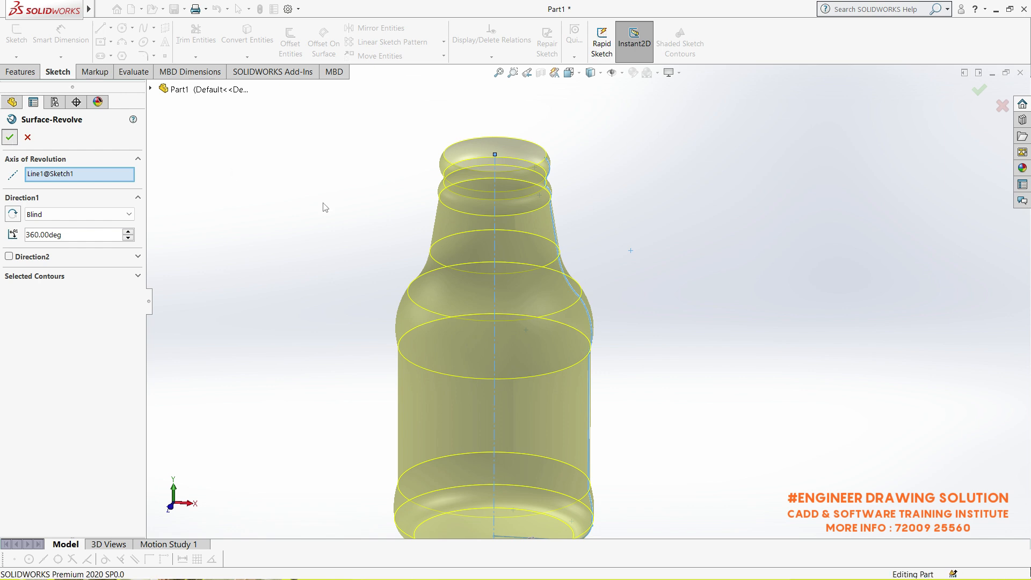
click(331, 216)
Step: Set up a Thicken feature on the revolved bottle surface with a thickness of 1 mm
scroll(607, 256, up, 4)
middle_drag(607, 257, 553, 241)
mouse_move(89, 8)
click(172, 9)
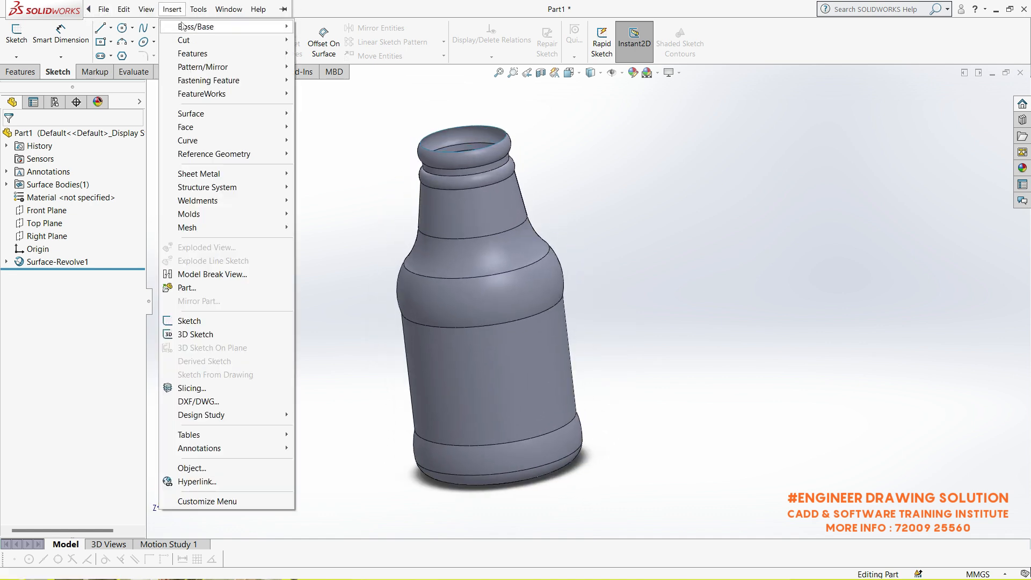
mouse_move(183, 26)
click(355, 99)
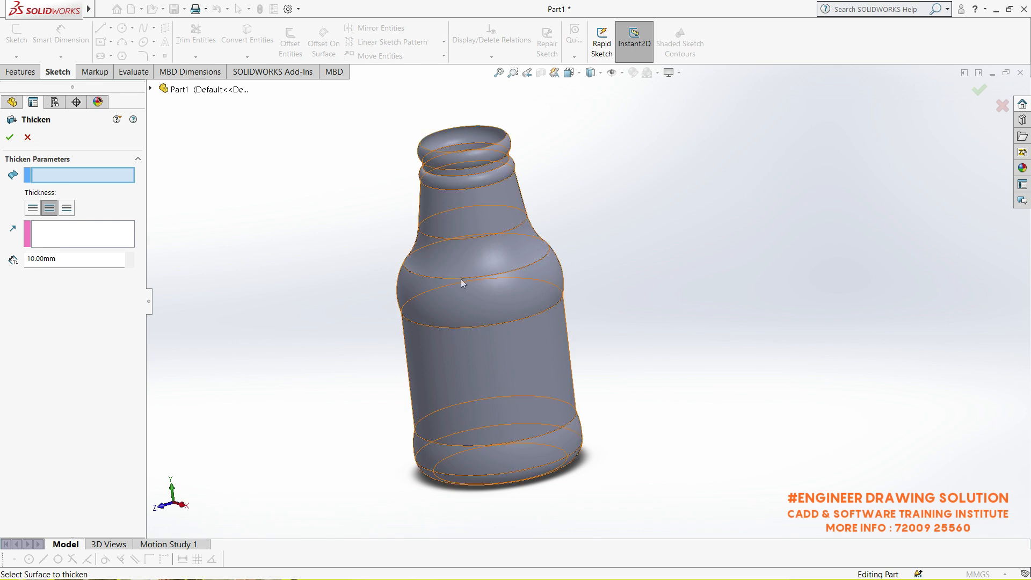
click(472, 257)
text(1)
key(Return)
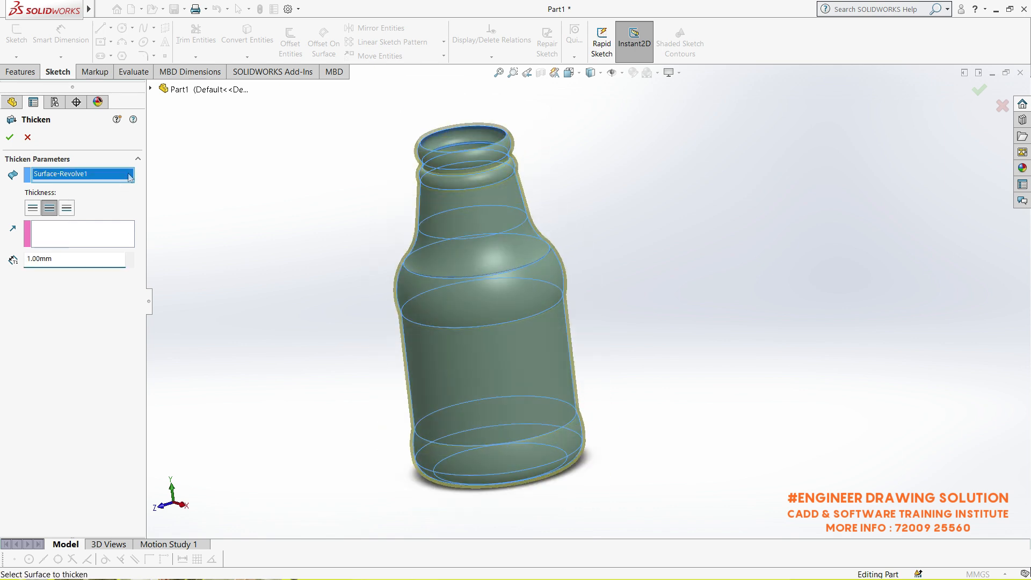
Step: Try the side options for the thickening, keep both sides and accept the feature
click(32, 212)
click(49, 208)
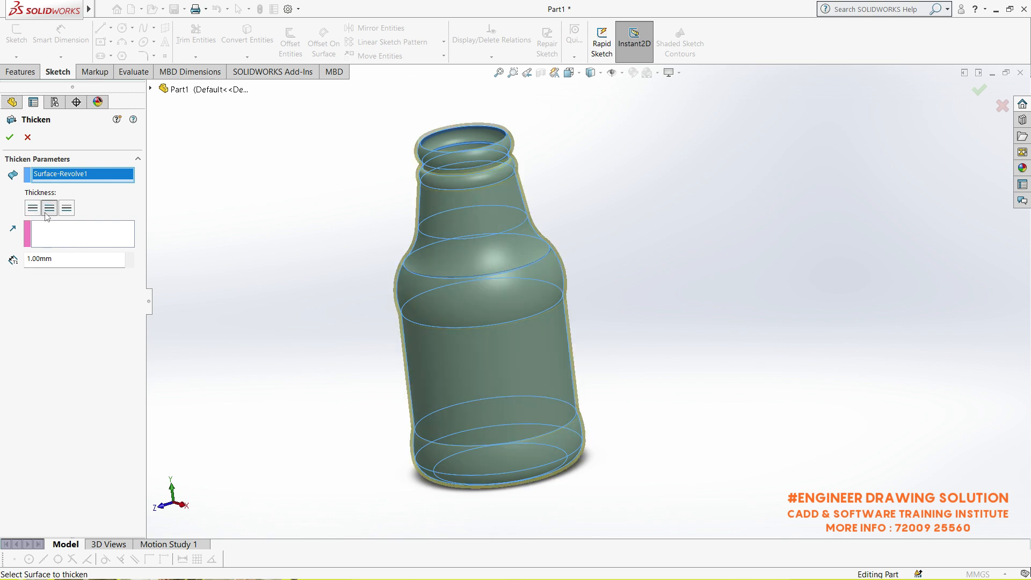
click(67, 209)
click(34, 209)
click(49, 209)
click(10, 138)
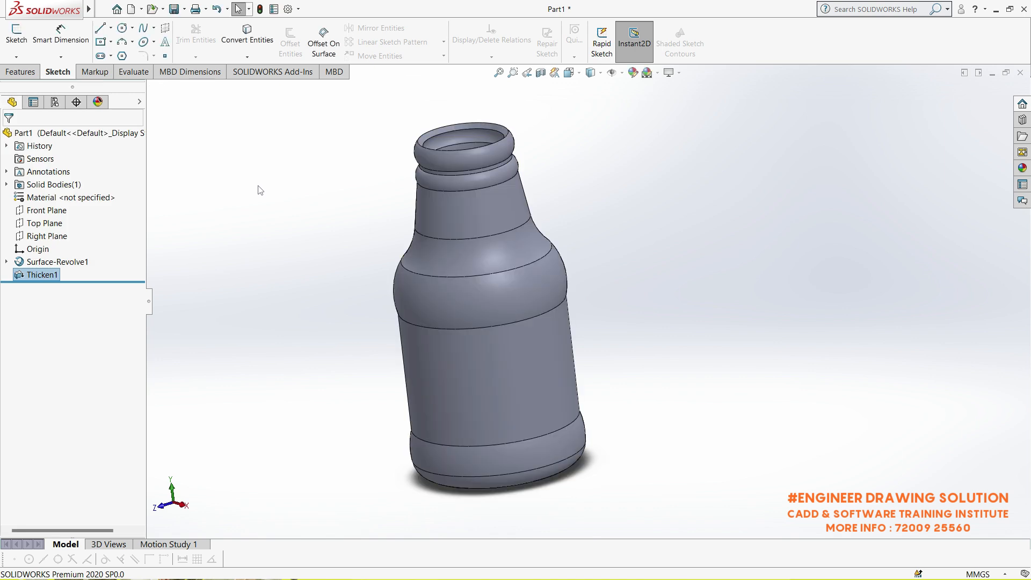
Step: Create a reference plane offset 40 mm from the Right Plane, in front of the bottle
middle_drag(462, 240, 578, 332)
scroll(573, 337, down, 1)
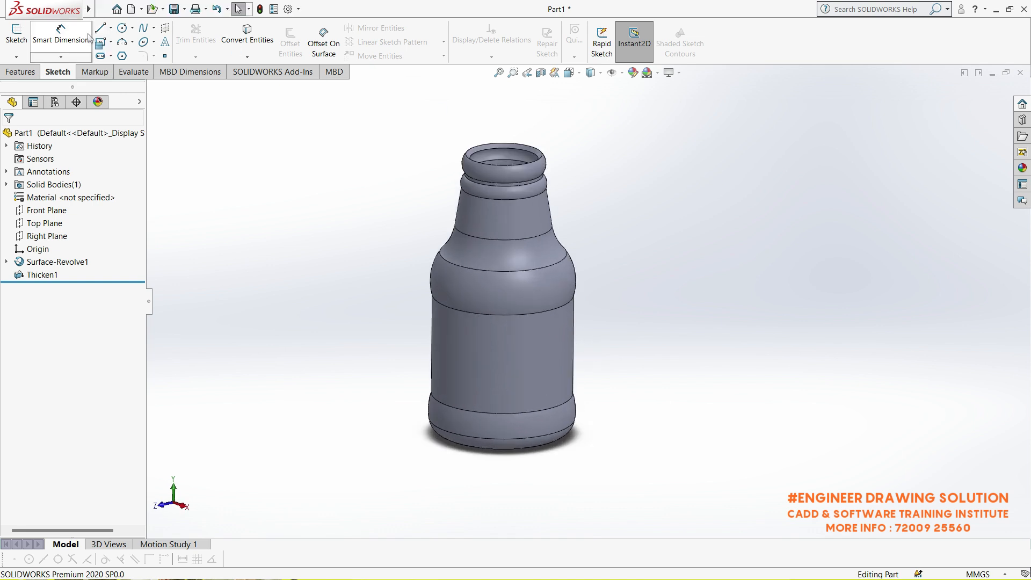
mouse_move(77, 18)
click(172, 9)
mouse_move(252, 152)
click(333, 154)
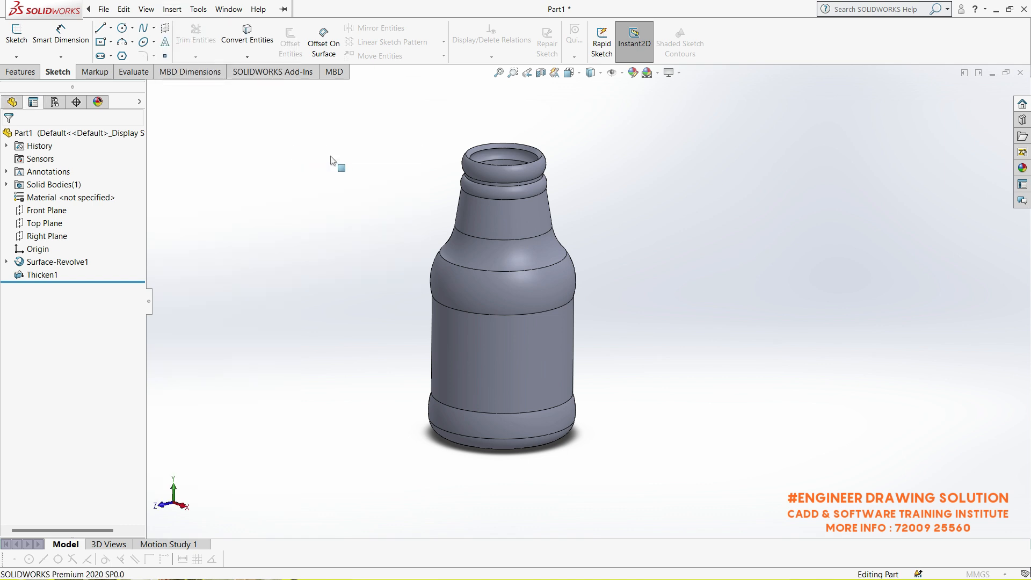
click(151, 90)
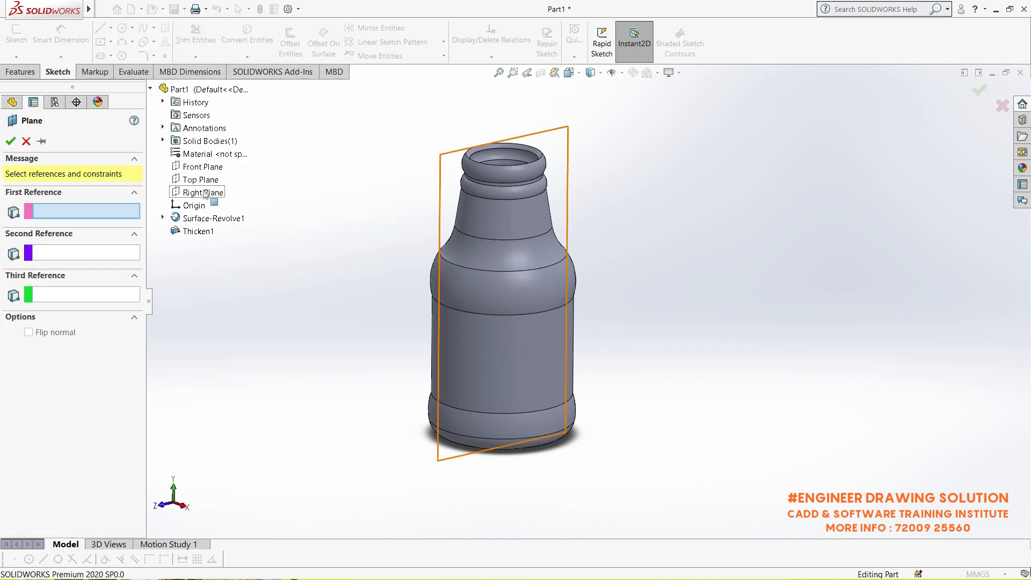
click(203, 192)
click(134, 303)
click(135, 303)
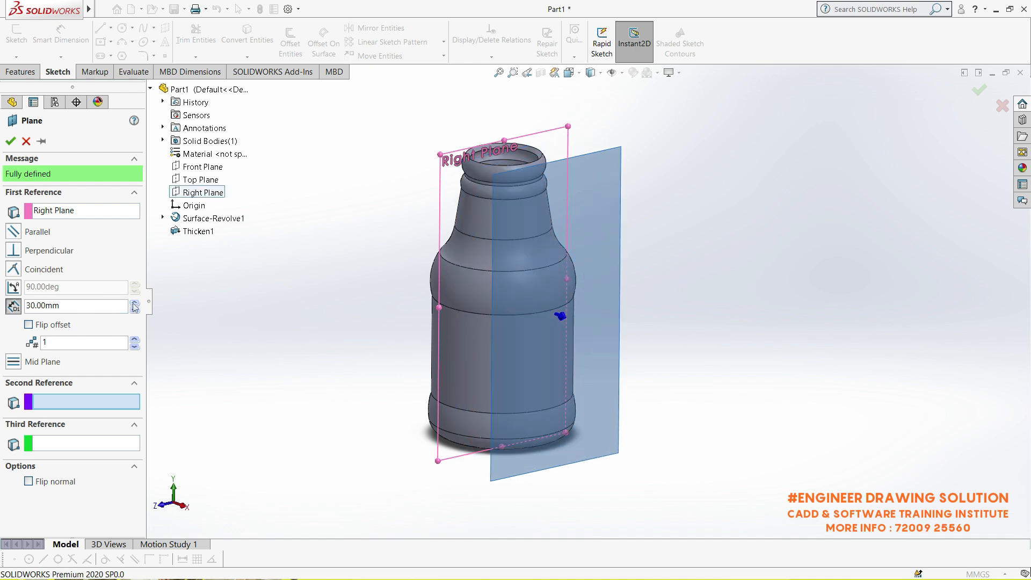
click(11, 140)
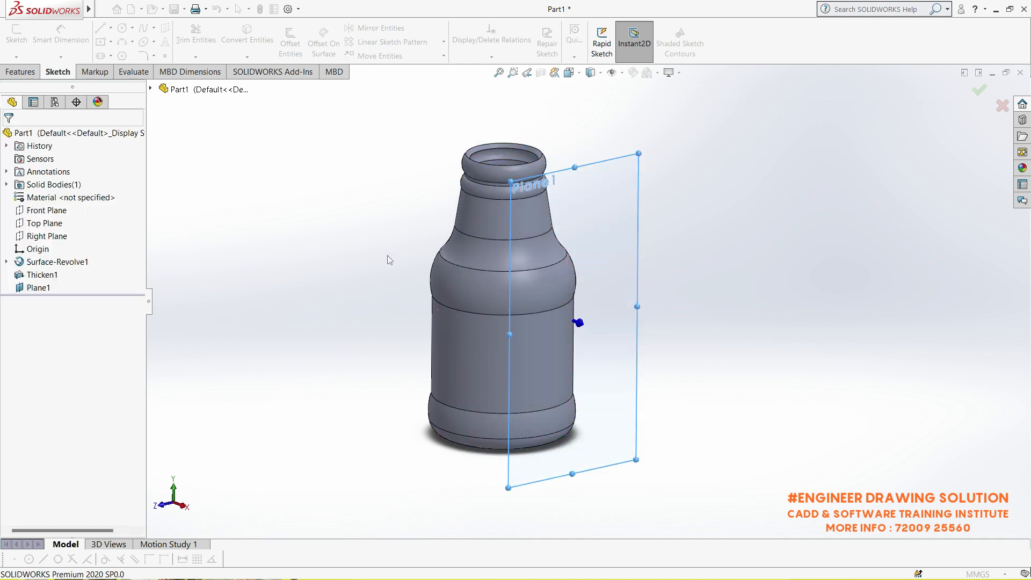
middle_drag(471, 222, 403, 269)
click(786, 254)
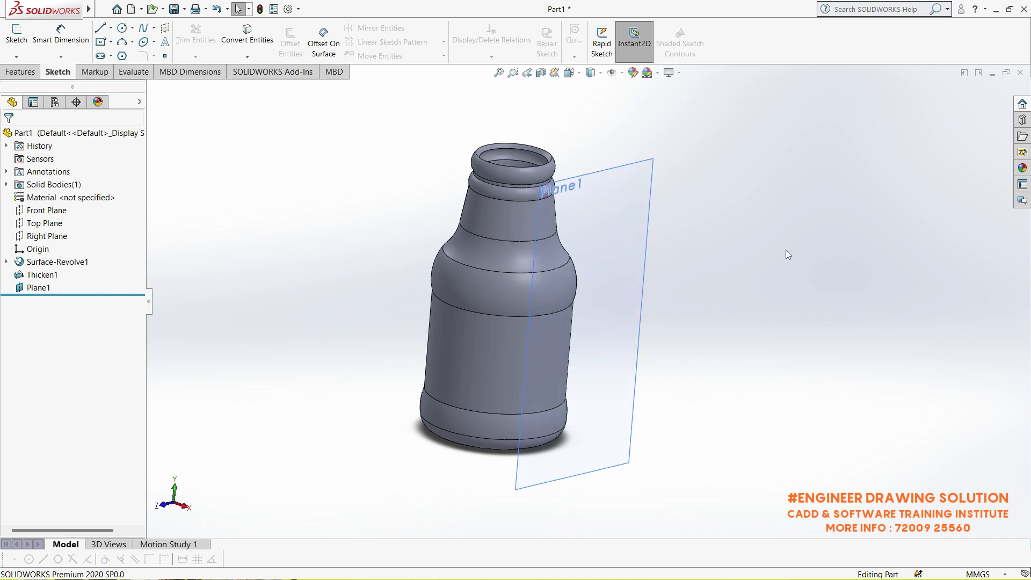
Step: Start a sketch on the new offset plane and view it face-on
click(605, 202)
click(652, 168)
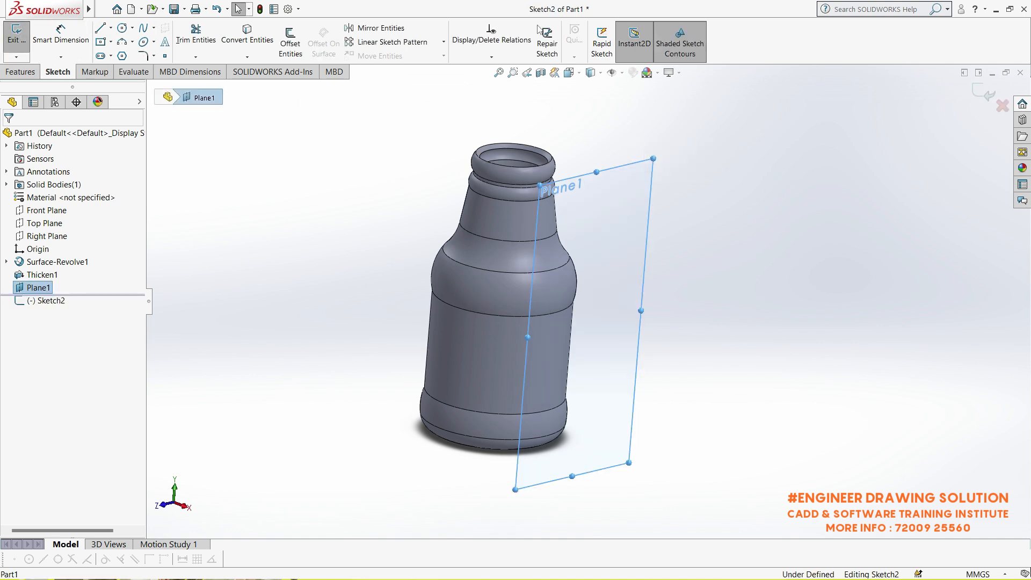
click(570, 73)
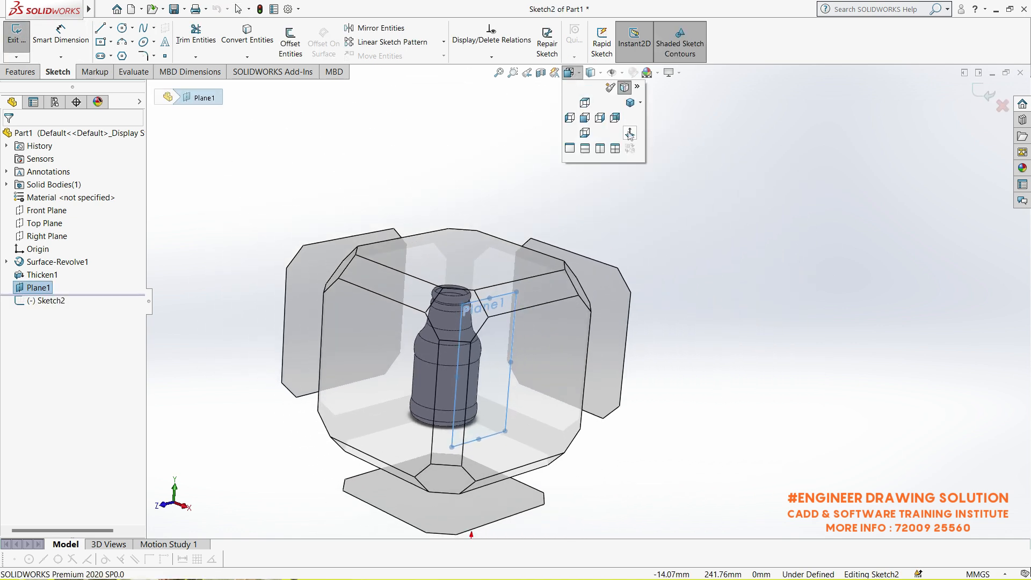
click(630, 133)
click(429, 177)
scroll(684, 408, up, 2)
scroll(684, 408, down, 2)
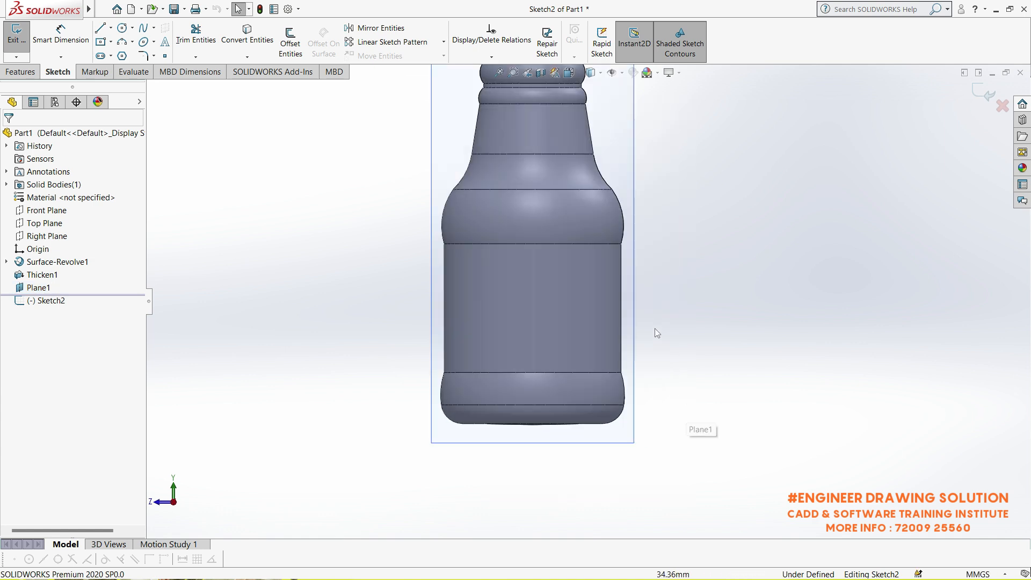
scroll(586, 251, down, 3)
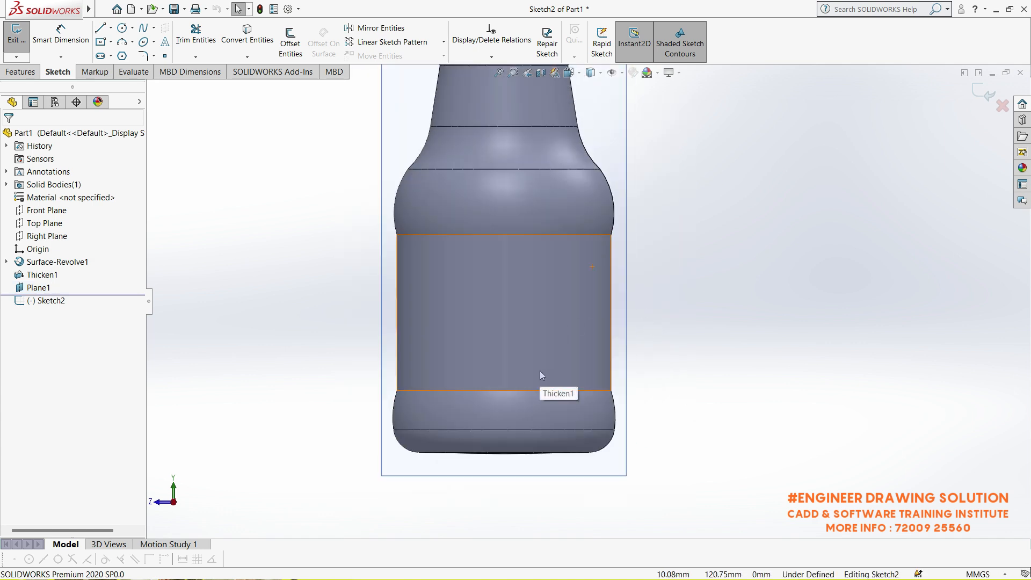
scroll(540, 371, down, 1)
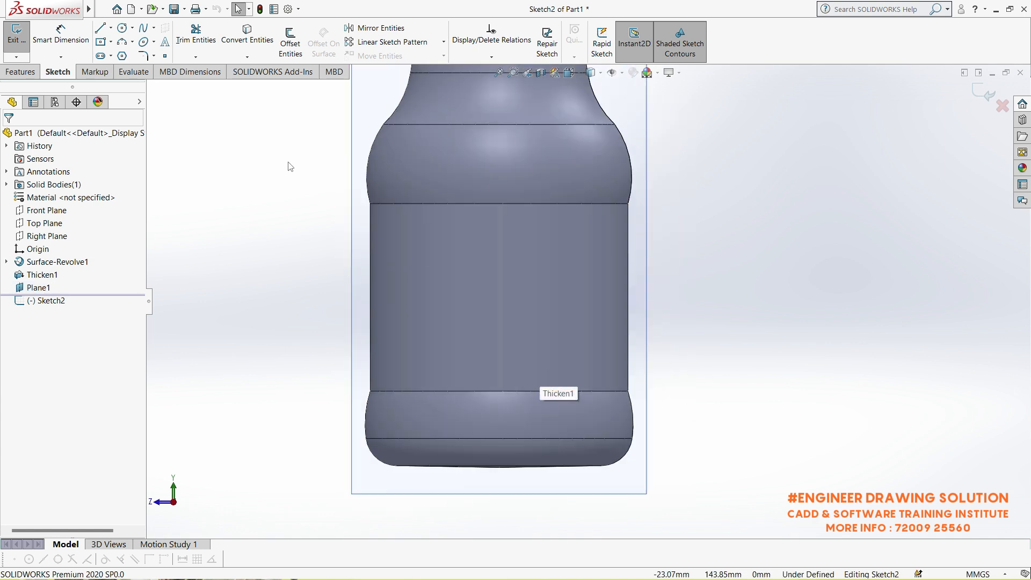
Step: Sketch a centerpoint arc of about 19 mm radius, spanning about 110 degrees, arching over the middle of the bottle's lower body edge
click(132, 42)
click(143, 58)
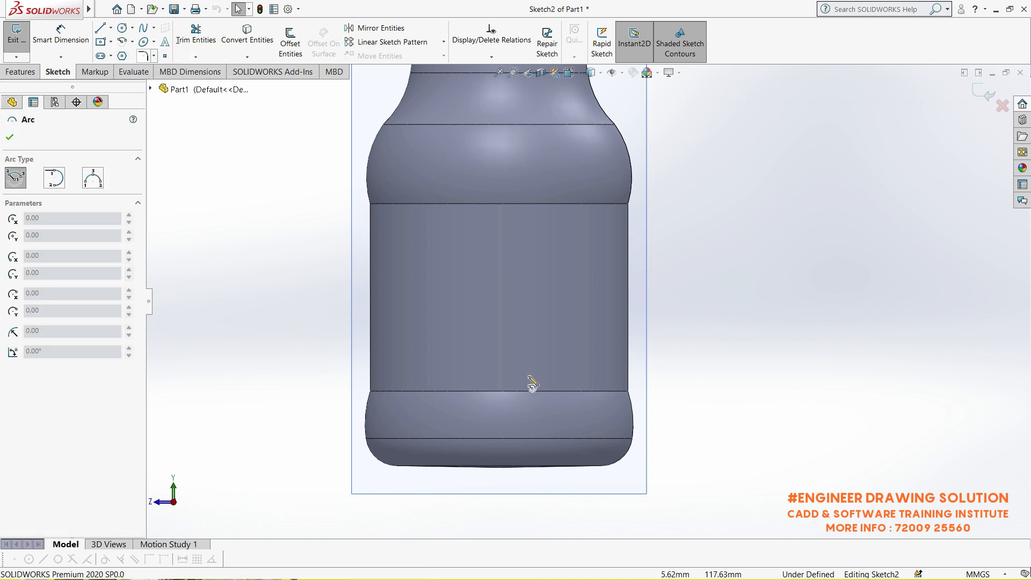
click(499, 391)
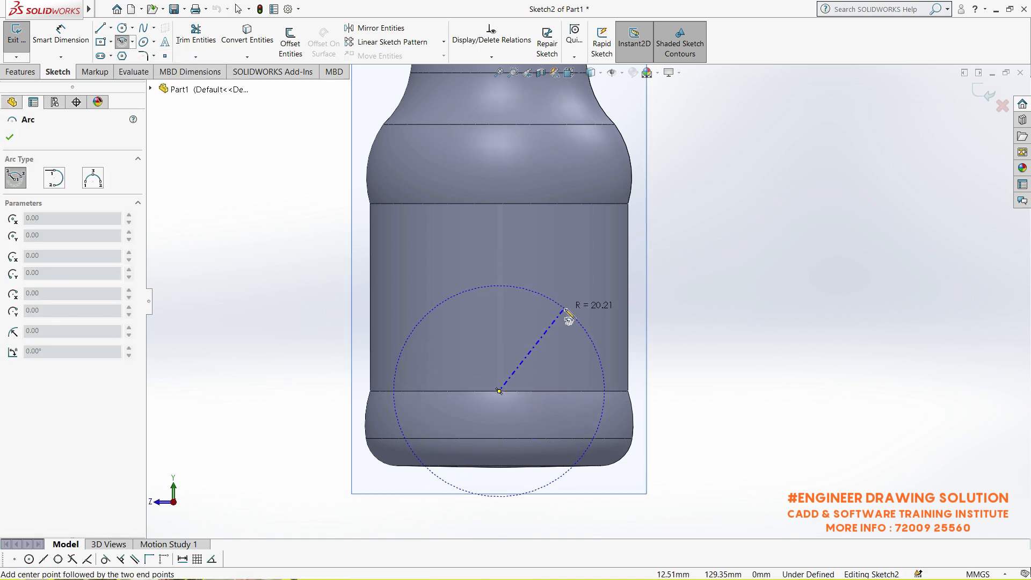
click(580, 335)
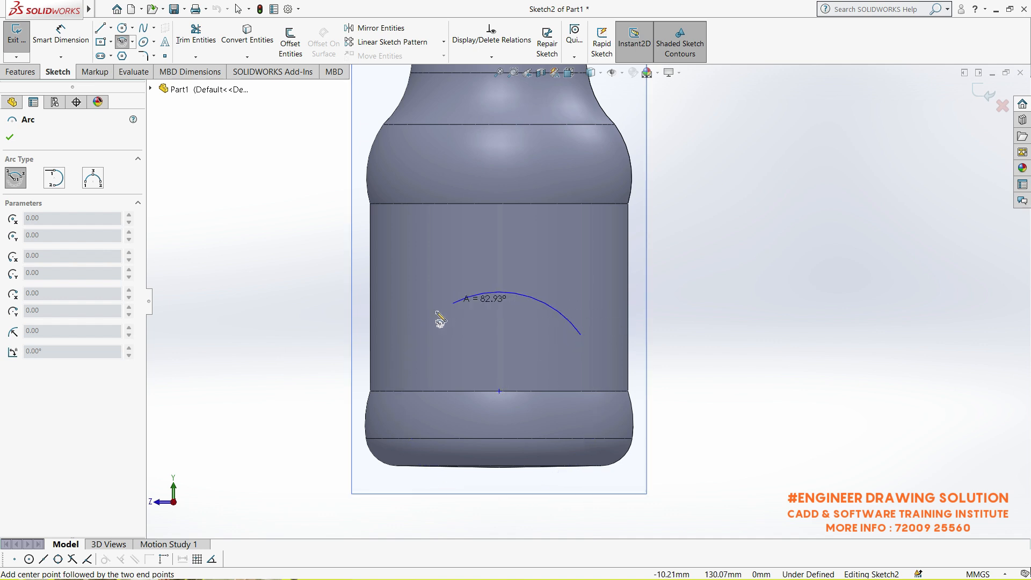
click(419, 334)
right_click(314, 266)
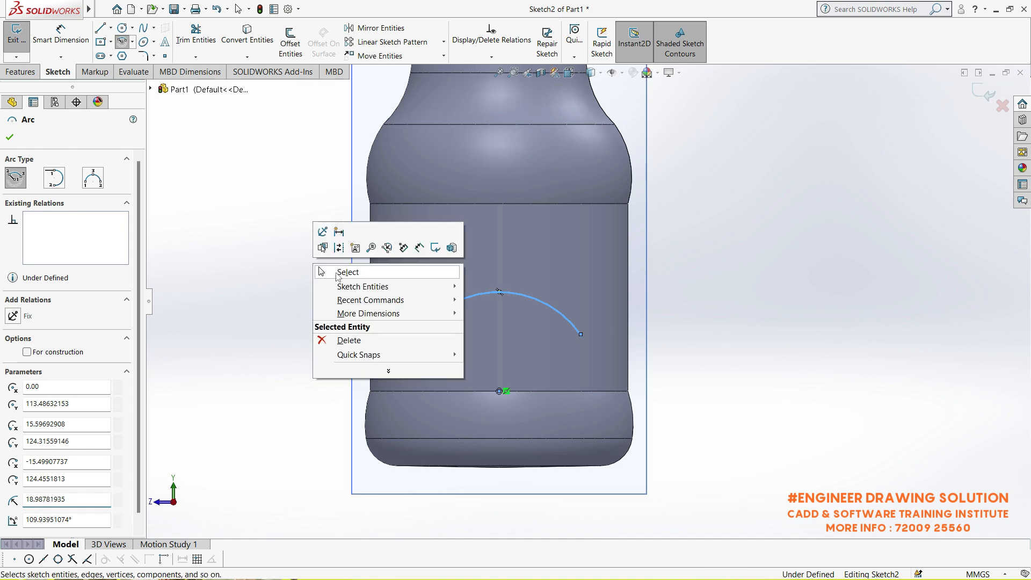
click(336, 272)
Step: Convert the arc to construction geometry
click(502, 293)
click(550, 258)
click(324, 240)
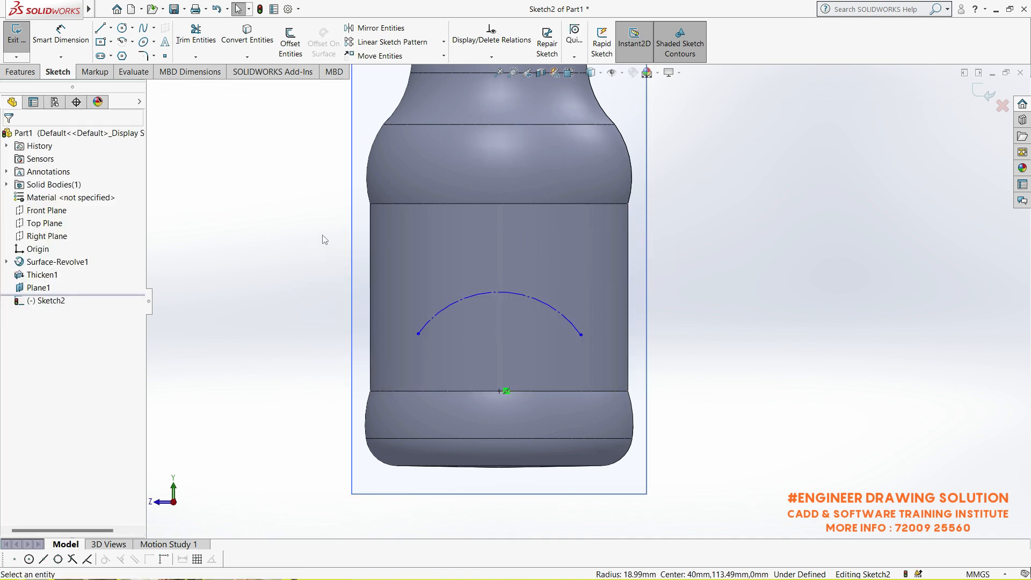
Step: Add the sketch text SOLIDWORKS along the construction arc
click(165, 41)
click(461, 298)
click(84, 235)
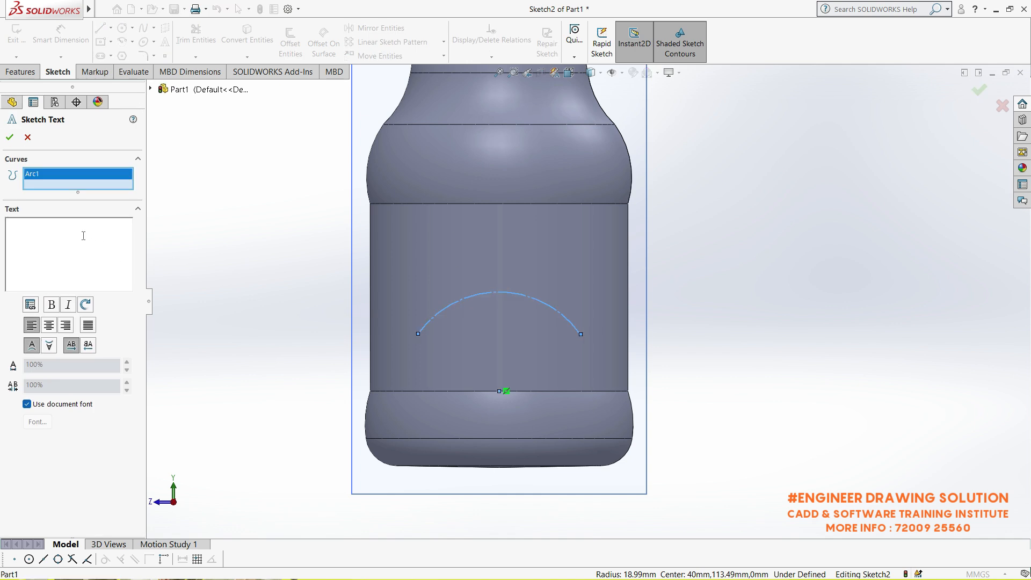
text(SOLIDWORKS)
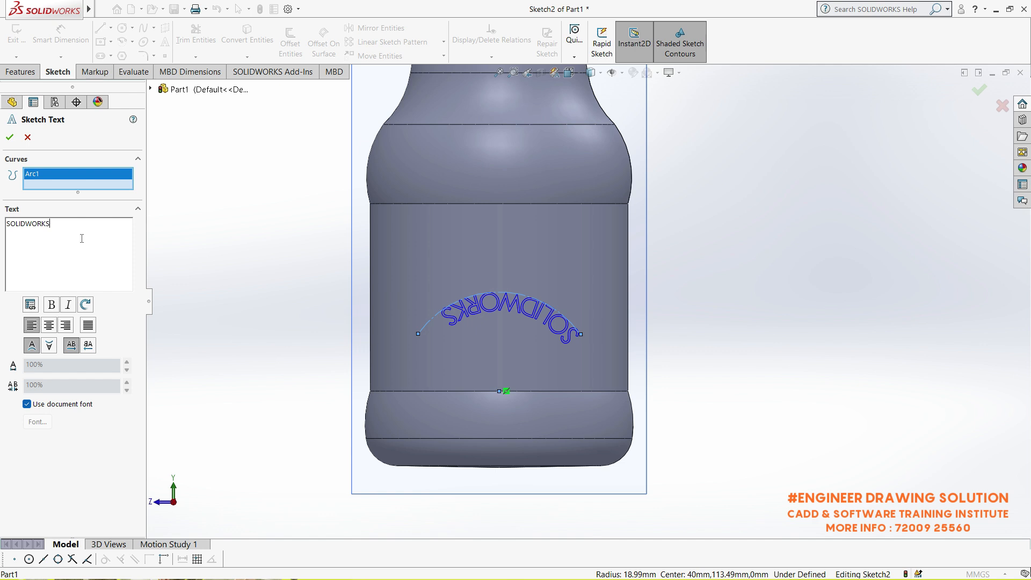
Step: Flip the text vertically and horizontally so it reads correctly above the arc, and center-align it
click(50, 346)
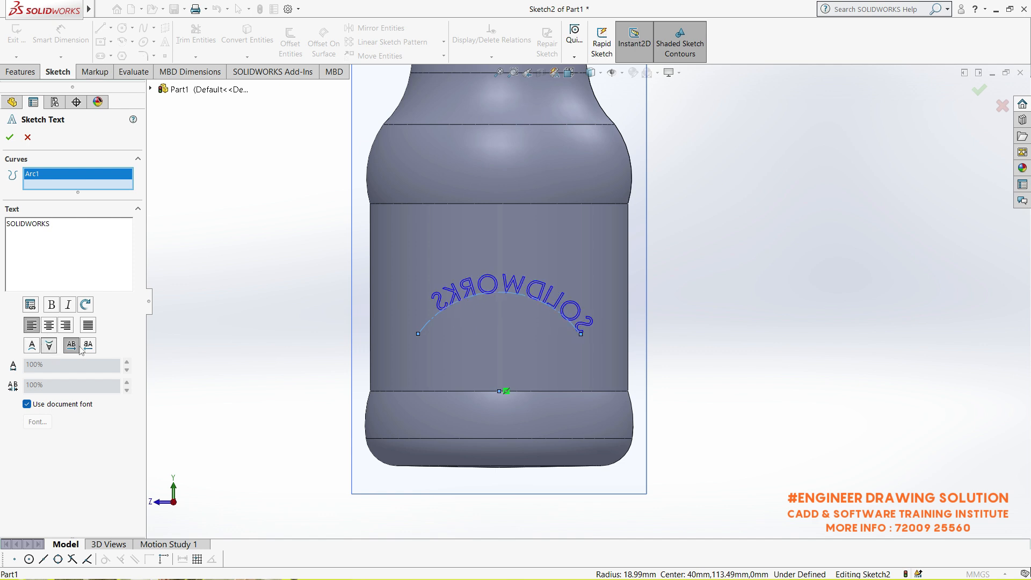
click(89, 346)
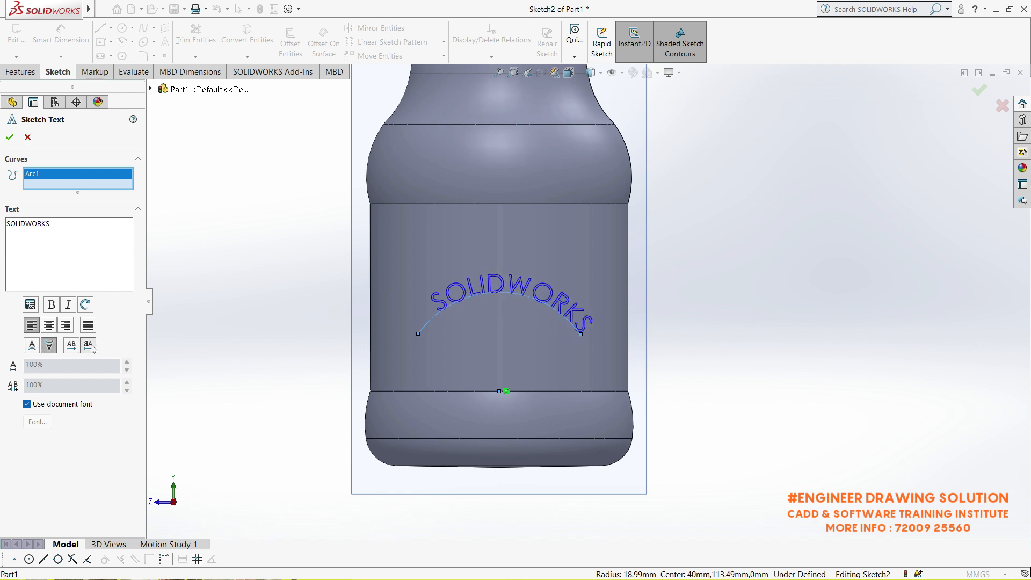
click(48, 326)
click(27, 404)
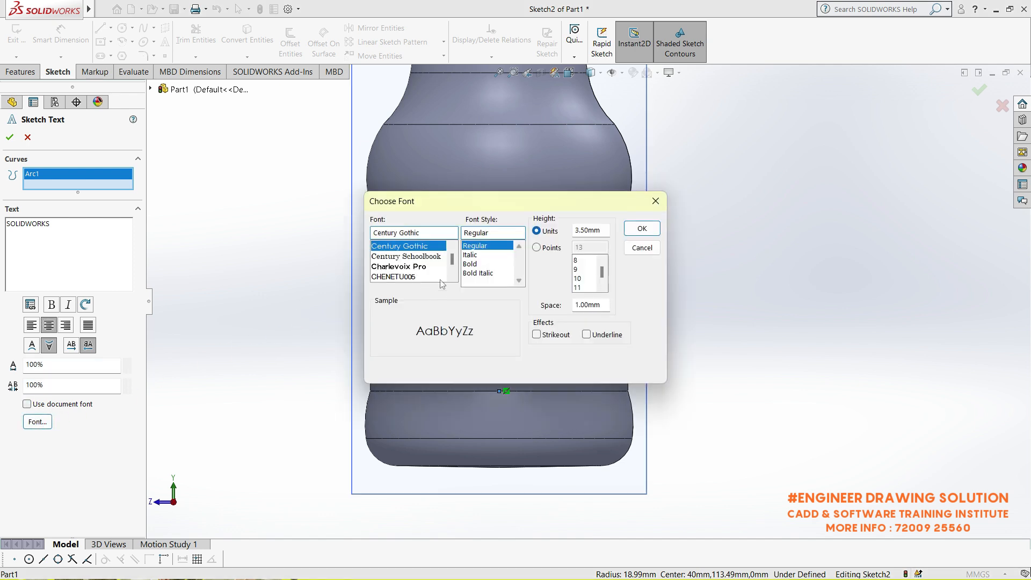
scroll(453, 267, up, 10)
scroll(446, 269, down, 5)
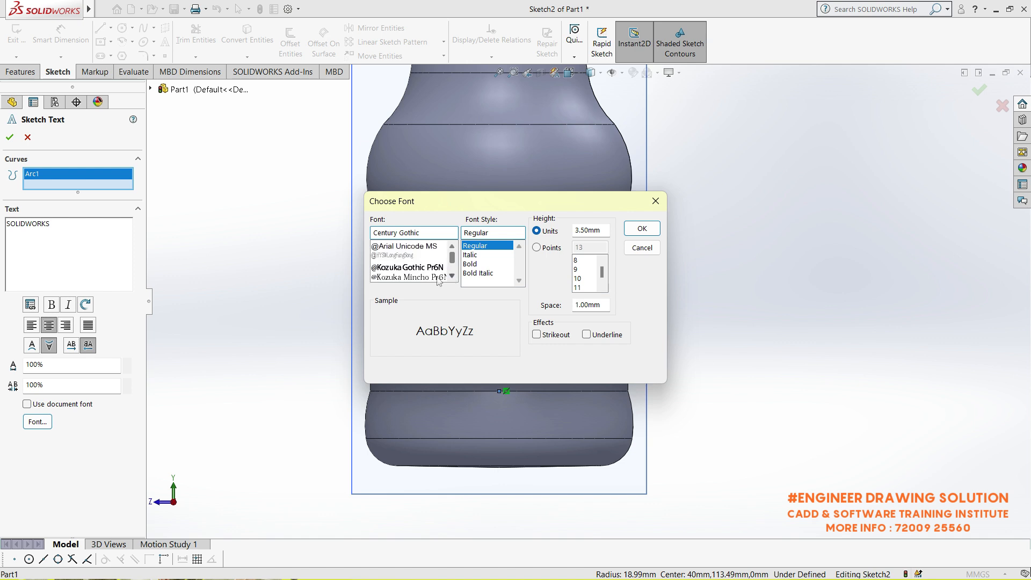
click(425, 268)
click(453, 277)
click(427, 277)
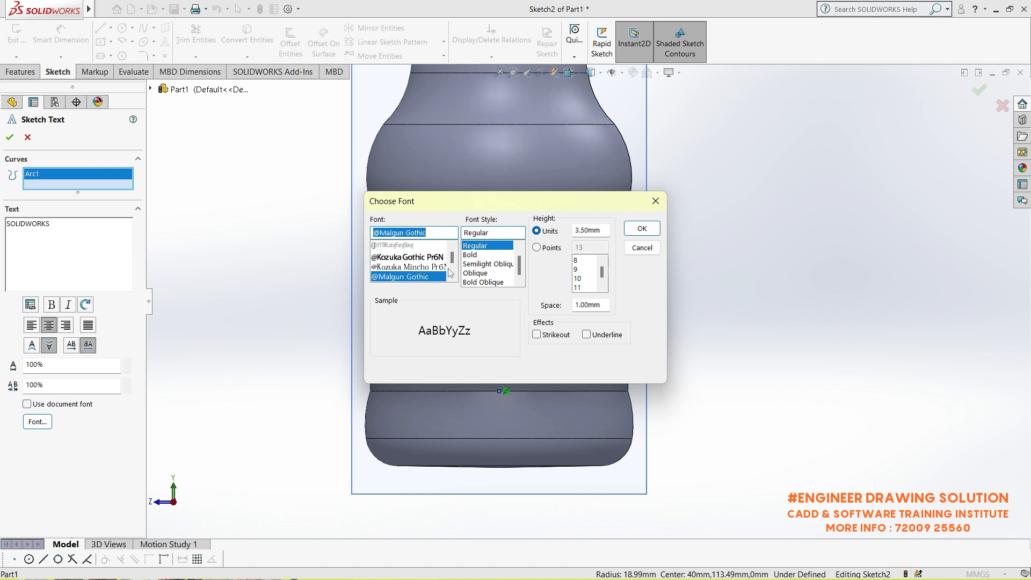
click(470, 255)
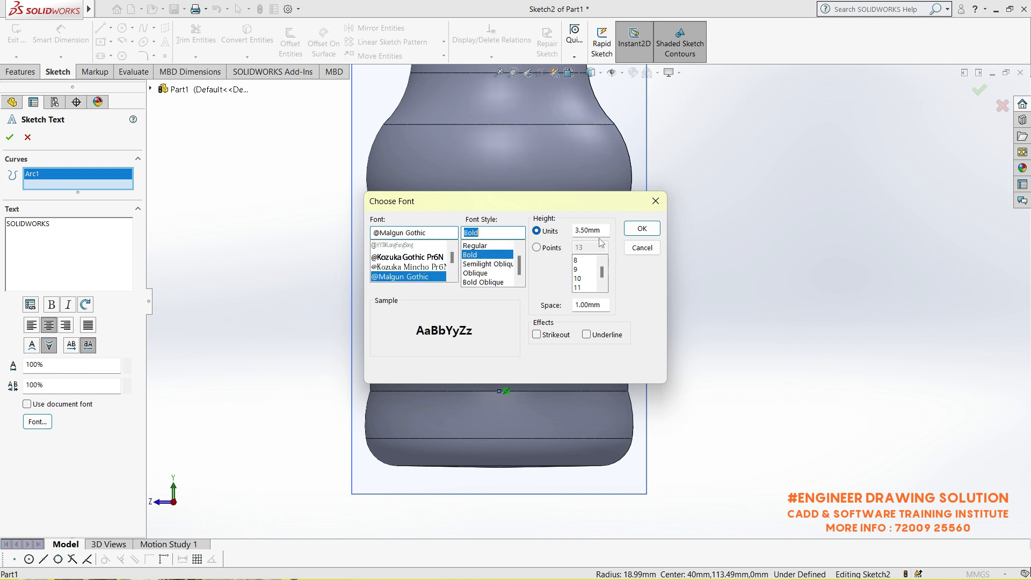
click(632, 230)
scroll(513, 320, up, 2)
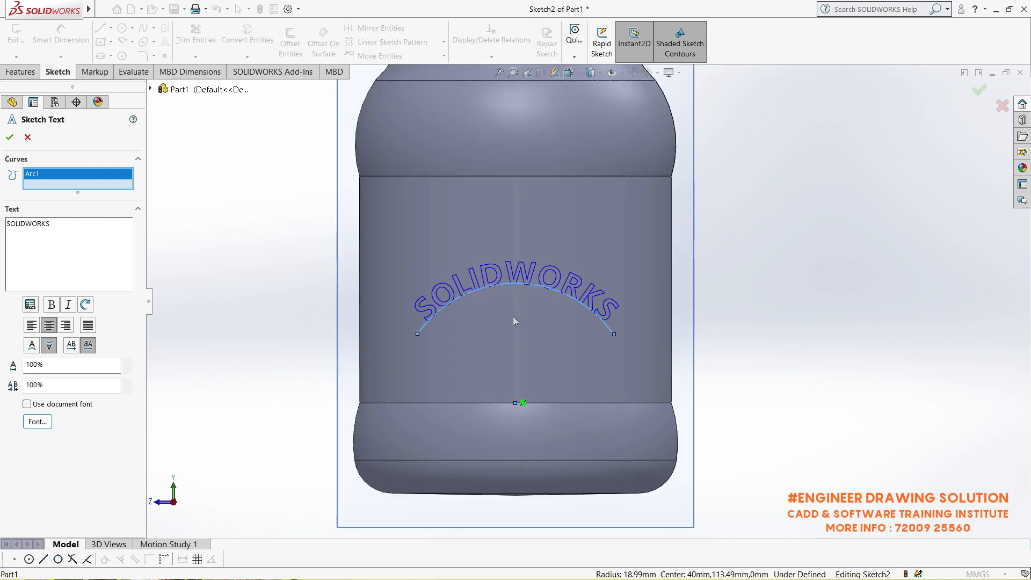
click(9, 138)
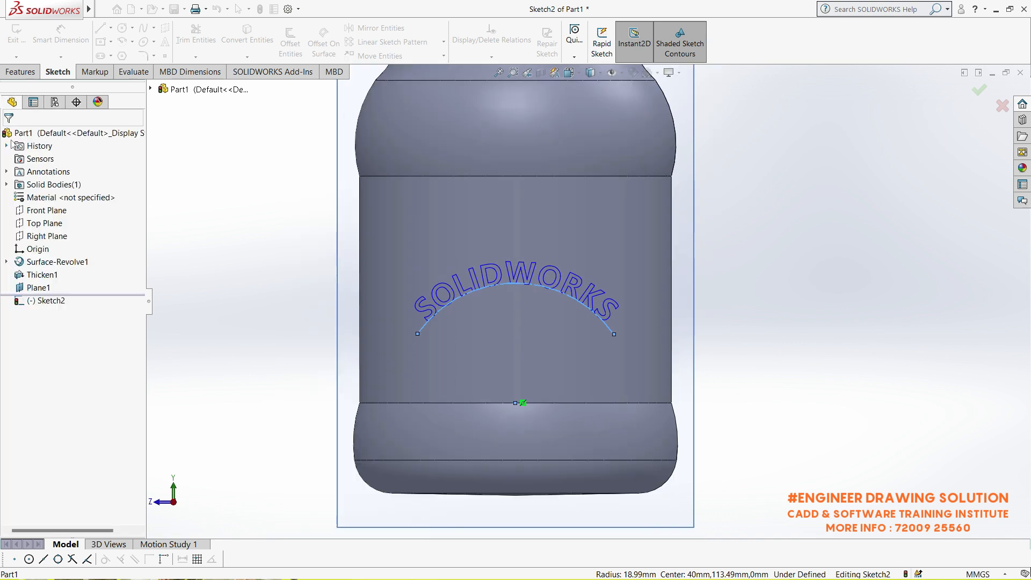
Step: Exit the SOLIDWORKS lettering sketch
middle_drag(250, 211, 329, 256)
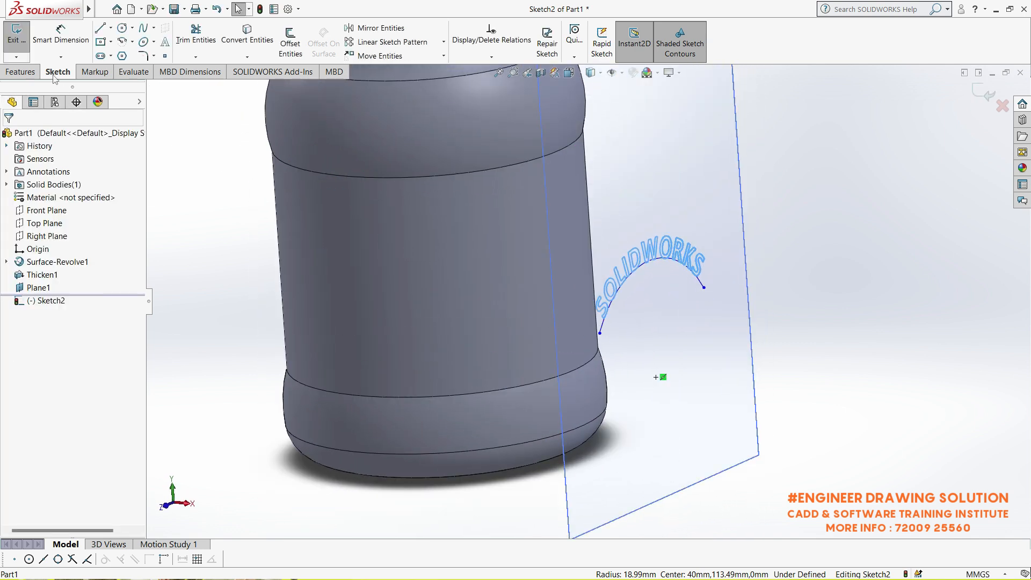
click(17, 36)
mouse_move(789, 246)
middle_down()
mouse_move(745, 234)
mouse_move(765, 259)
mouse_move(777, 254)
middle_up()
click(827, 228)
mouse_move(89, 9)
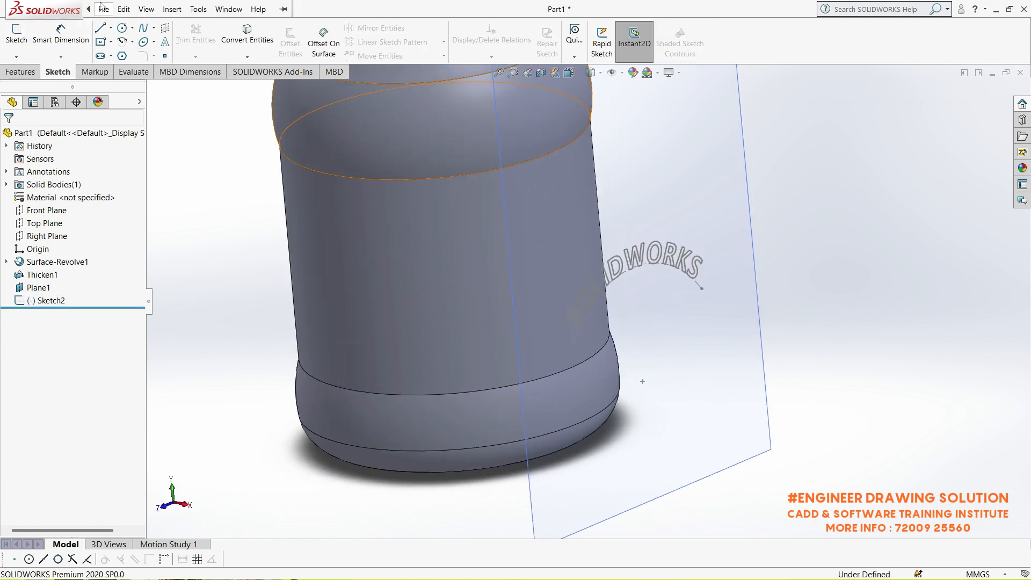
click(171, 9)
mouse_move(215, 54)
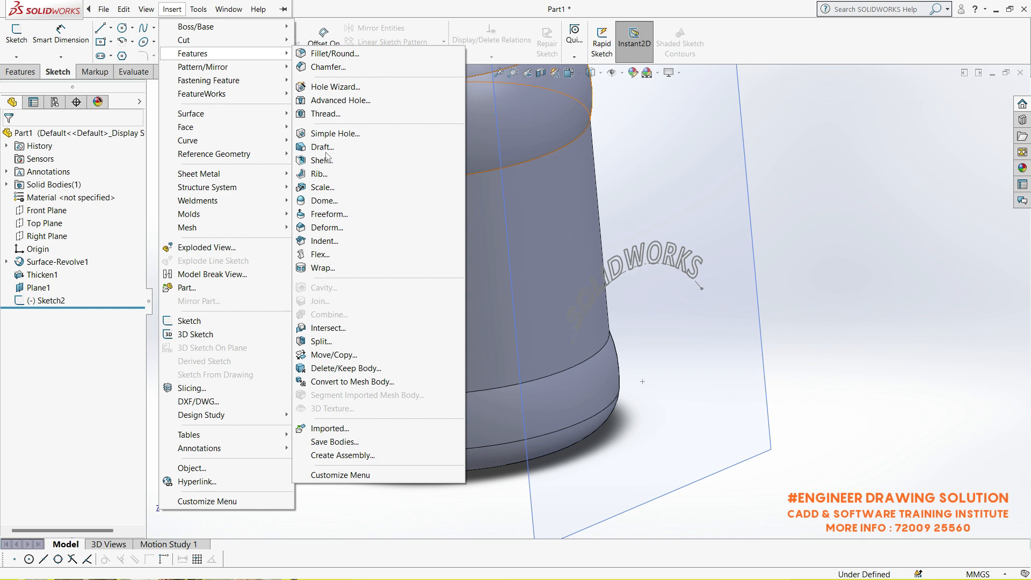
click(322, 267)
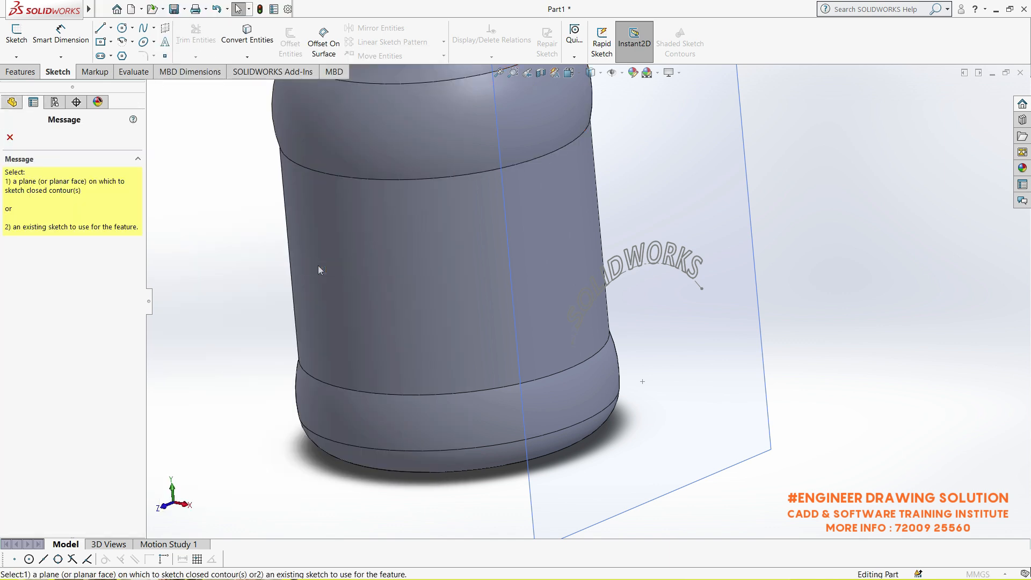
click(628, 256)
click(16, 34)
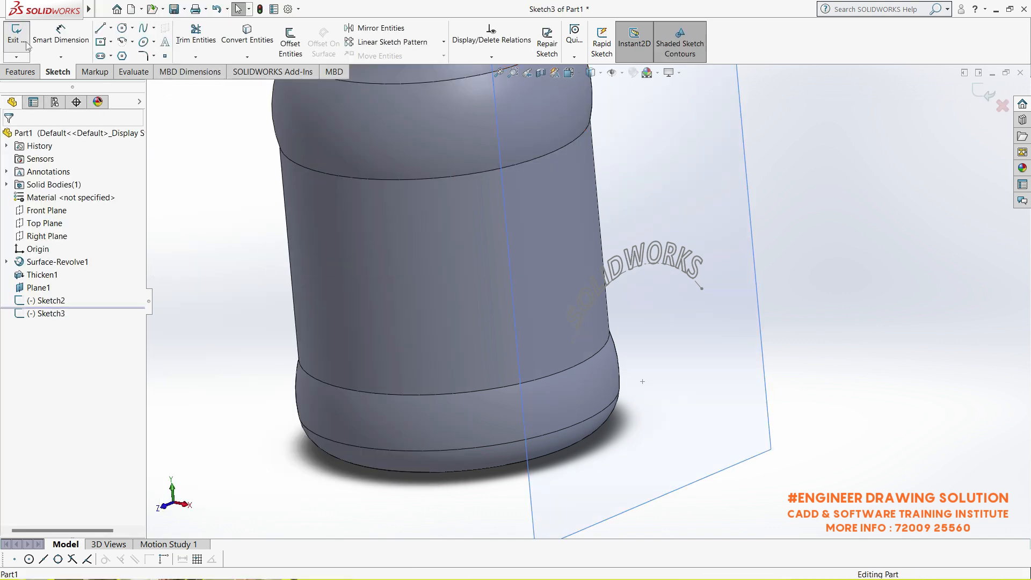
Step: Wrap the SOLIDWORKS text sketch onto the bottle's middle body face with a thickness of 0.20 mm
click(47, 300)
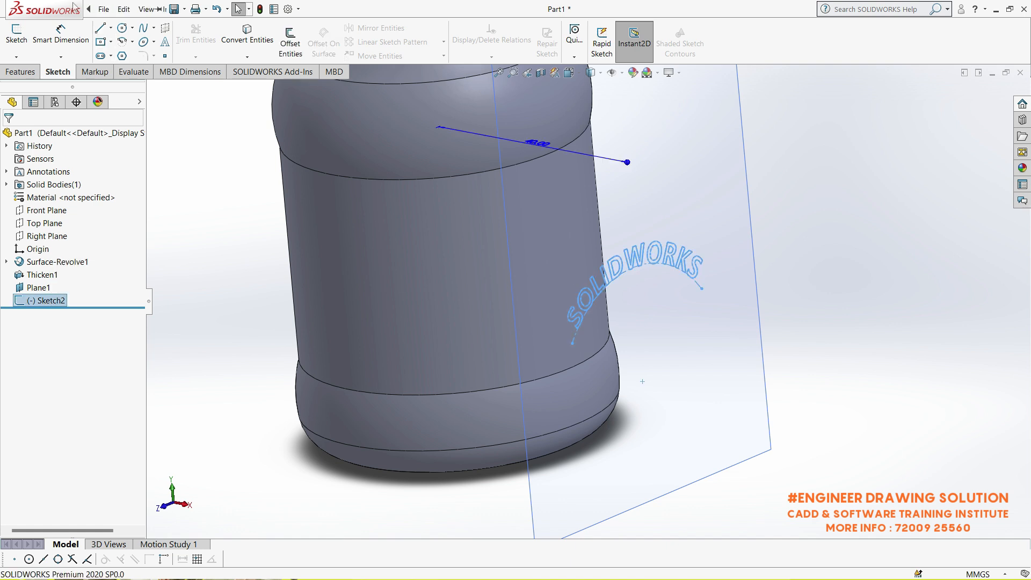
click(172, 9)
mouse_move(226, 53)
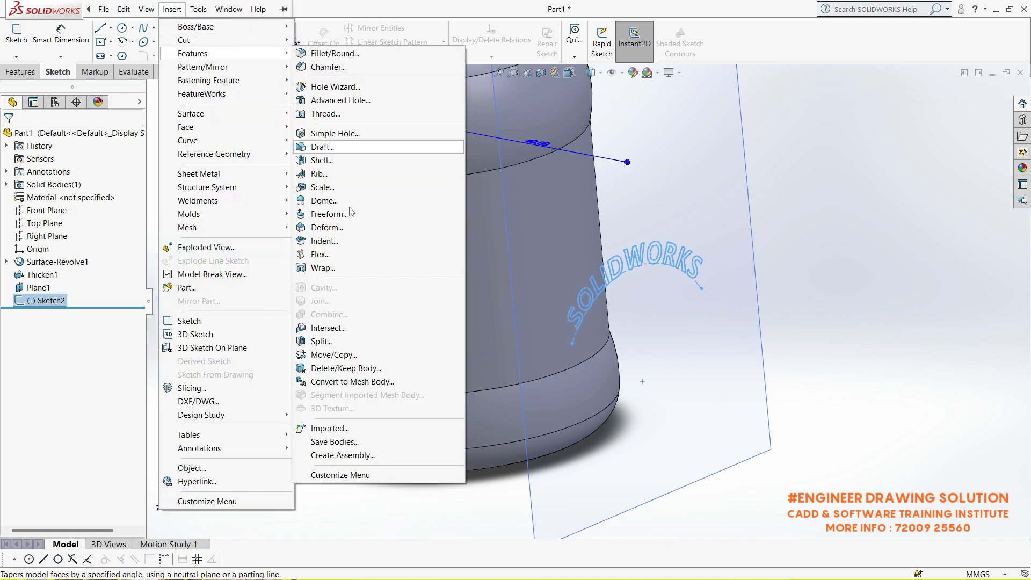
click(322, 267)
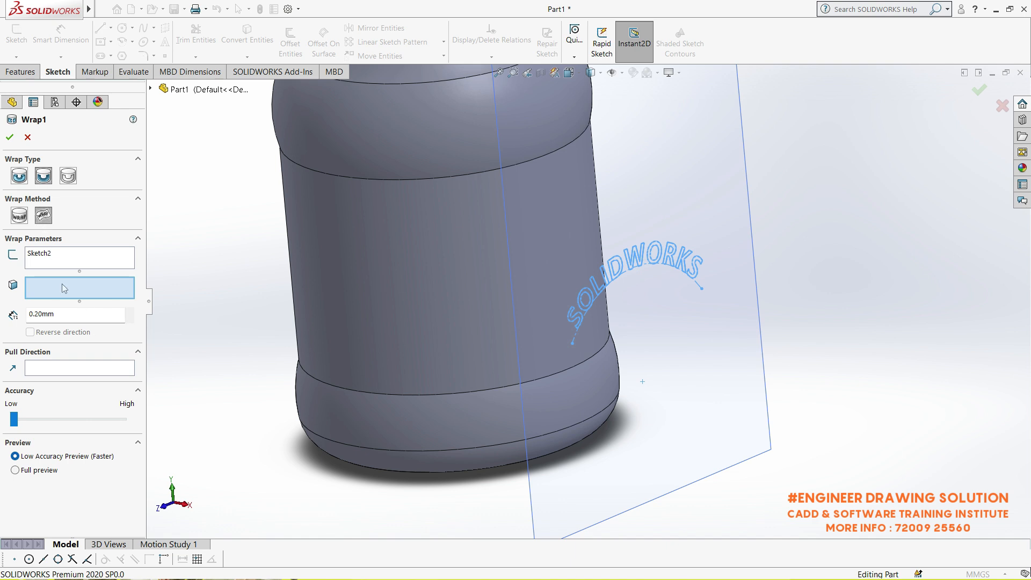
click(451, 283)
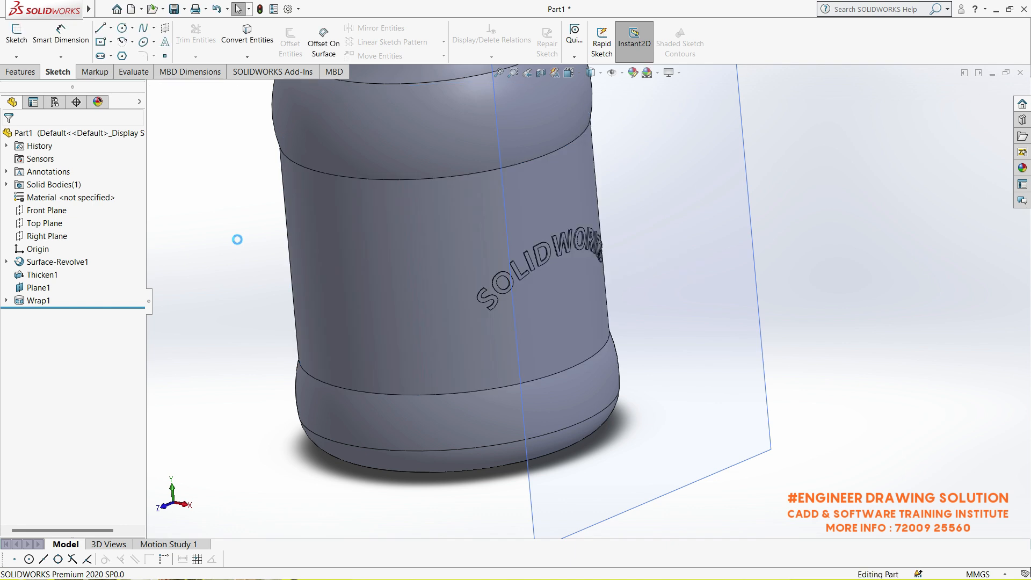
Step: Hide the offset plane beside the bottle
middle_drag(237, 237, 780, 310)
click(780, 311)
scroll(776, 307, up, 3)
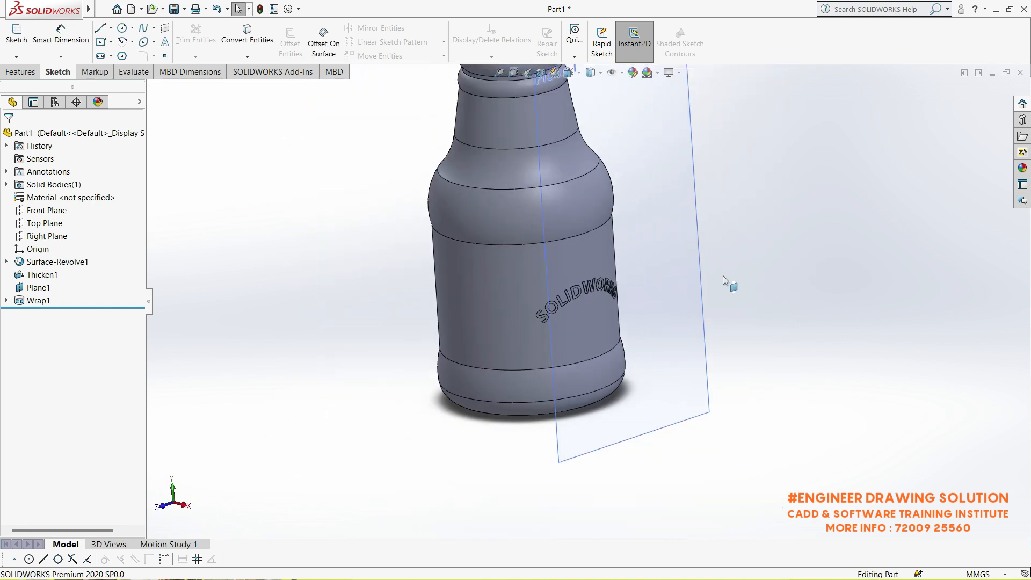
click(694, 213)
click(753, 181)
Step: Apply a standard red color to the wrapped SOLIDWORKS lettering feature
middle_drag(601, 307, 582, 350)
scroll(593, 249, down, 3)
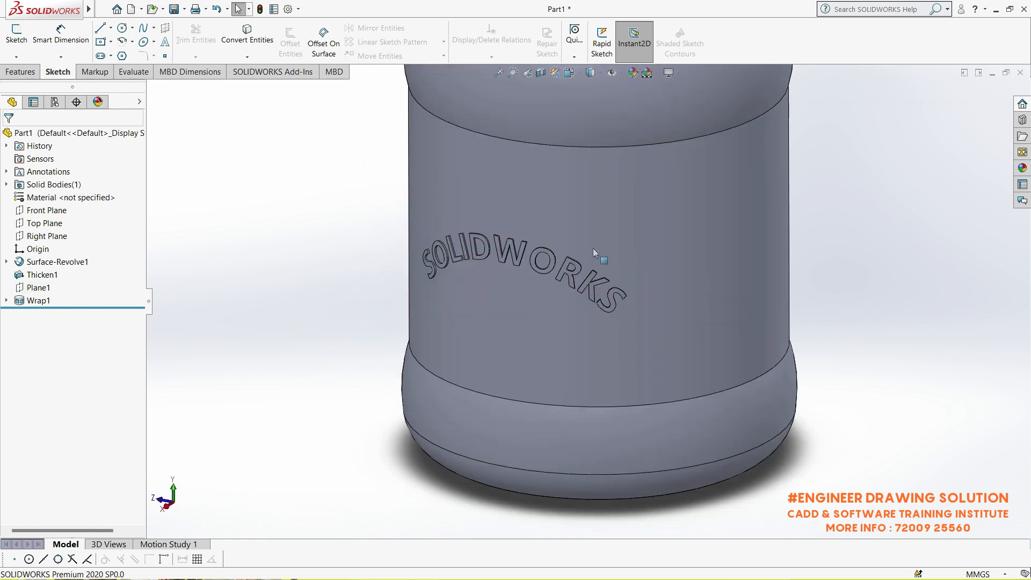
scroll(428, 265, down, 2)
scroll(427, 266, down, 2)
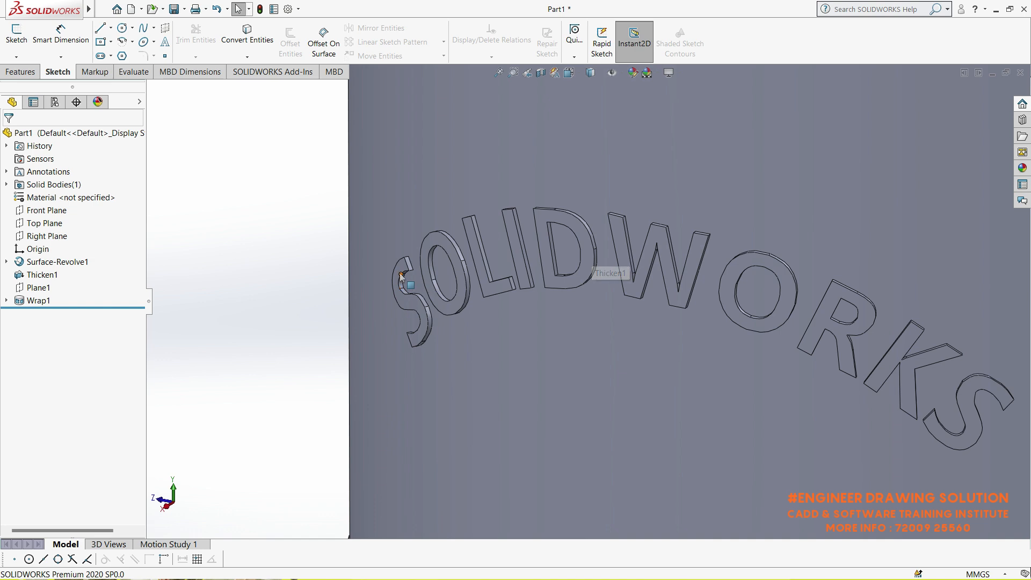
scroll(397, 271, up, 3)
middle_drag(604, 314, 582, 316)
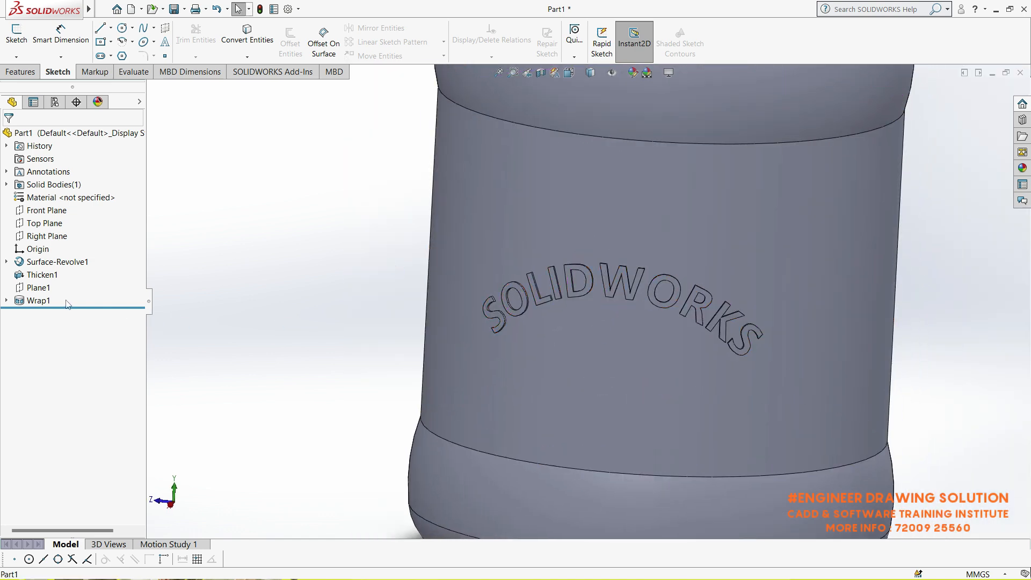
click(37, 301)
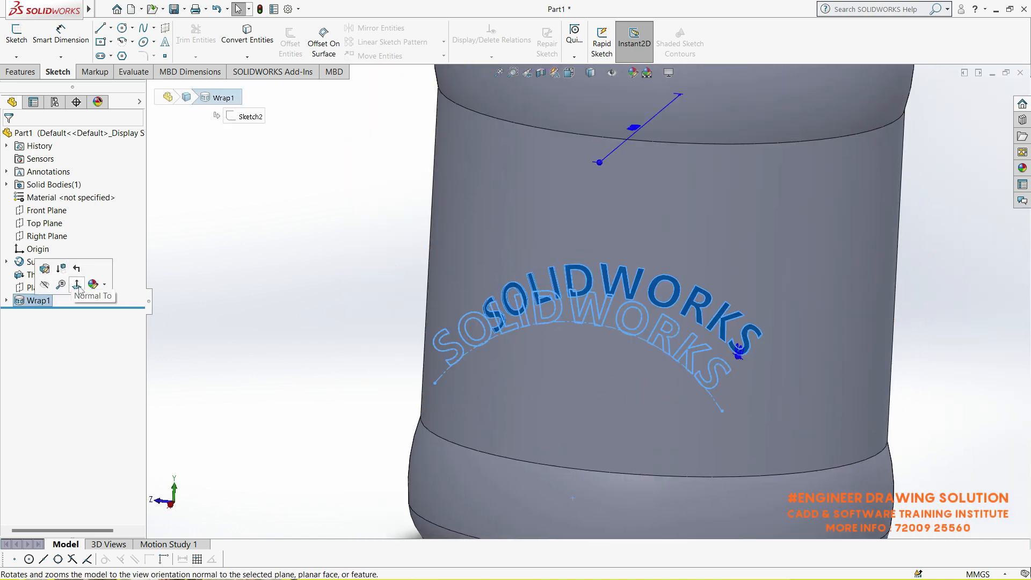
click(93, 285)
click(111, 320)
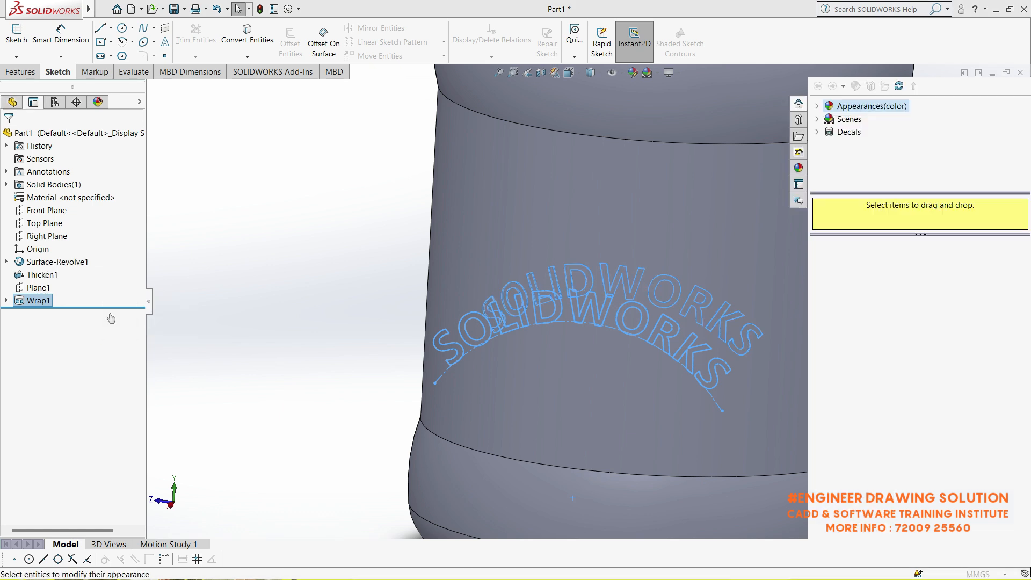
click(77, 455)
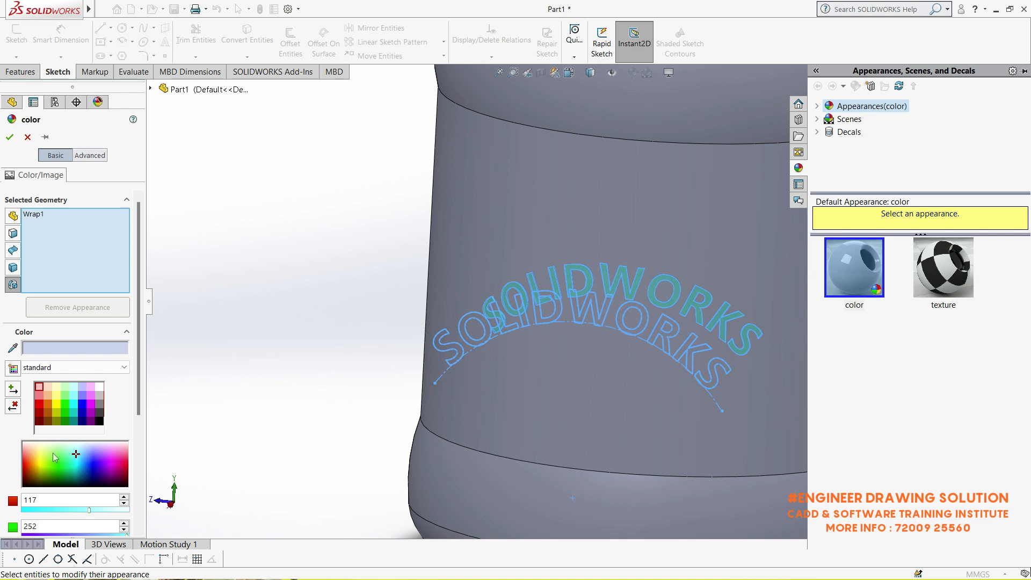
drag(43, 449, 29, 461)
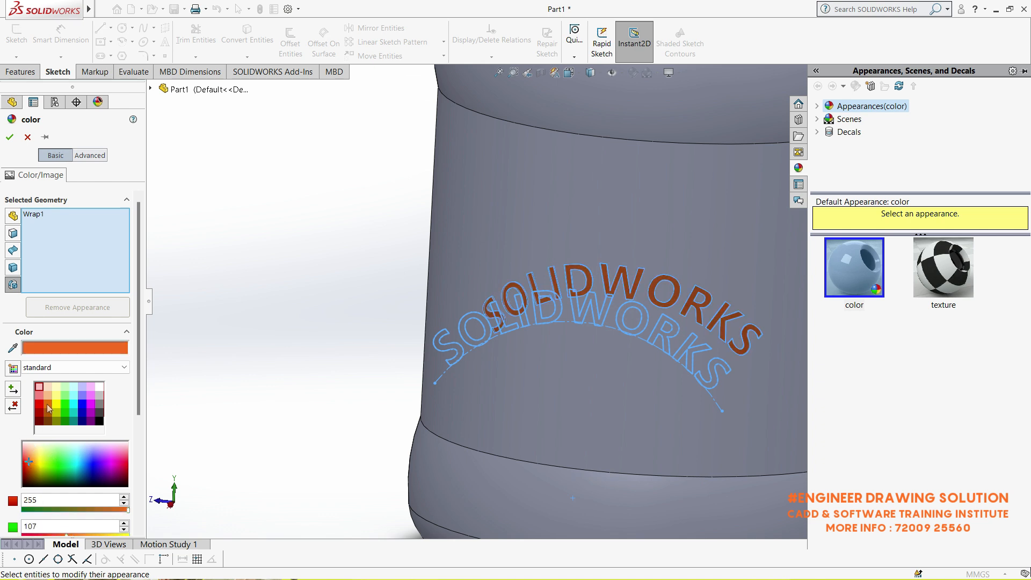
click(40, 412)
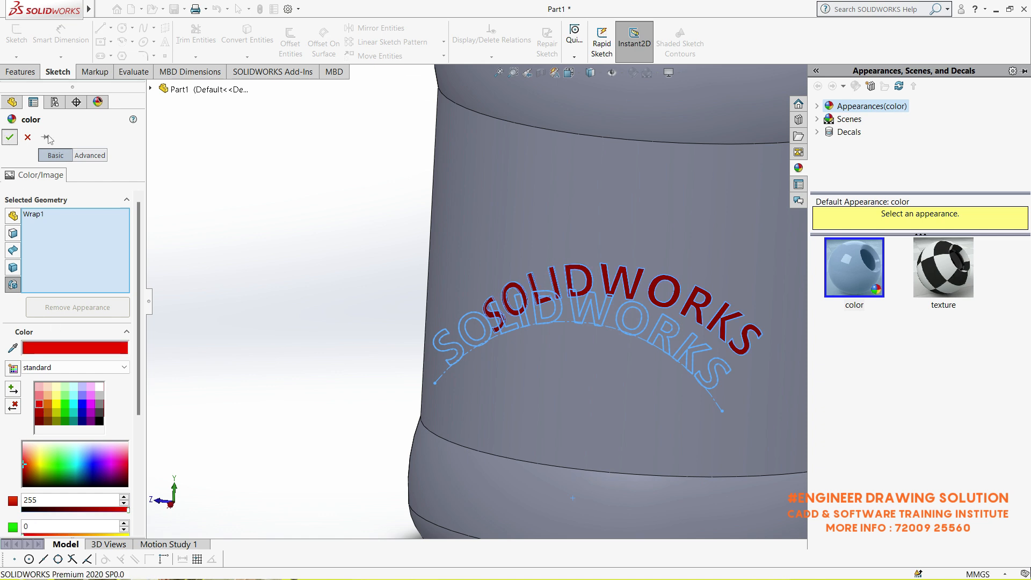
click(9, 137)
Step: Try the glossy clear glass and green glass appearances on the bottle
scroll(297, 300, up, 6)
scroll(750, 246, down, 2)
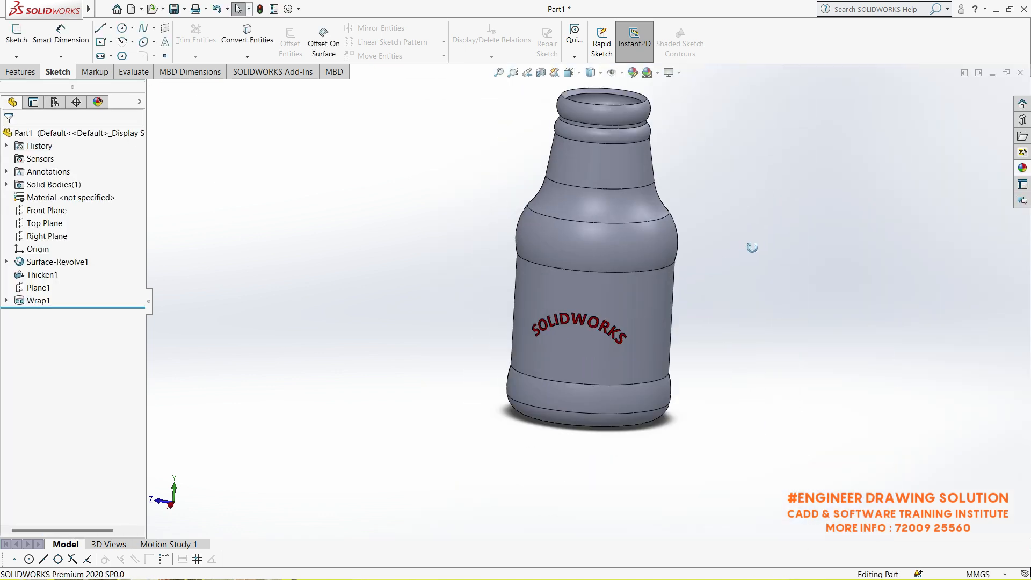
click(1022, 168)
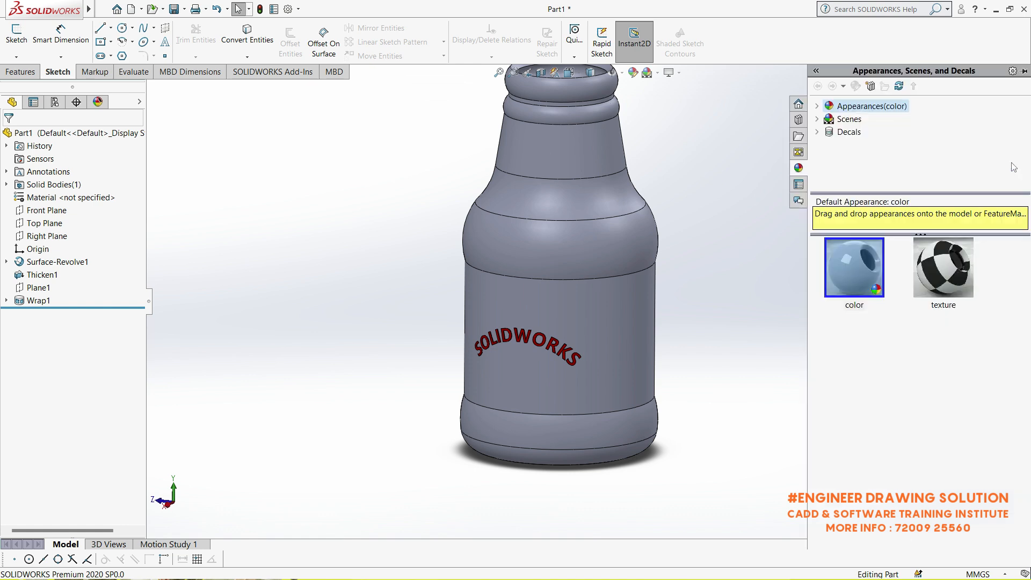
click(816, 119)
click(816, 106)
double_click(859, 170)
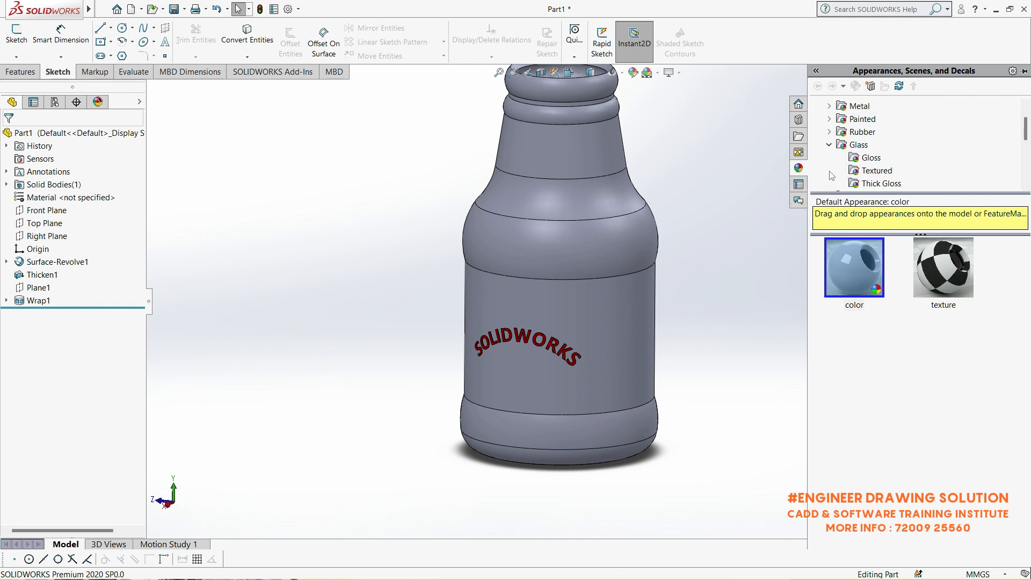
click(871, 118)
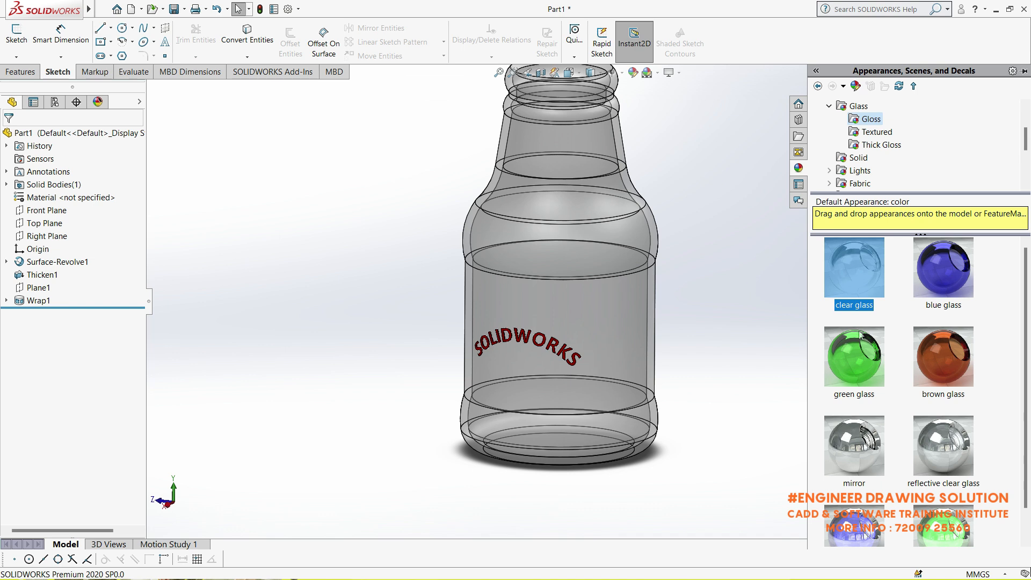
double_click(863, 353)
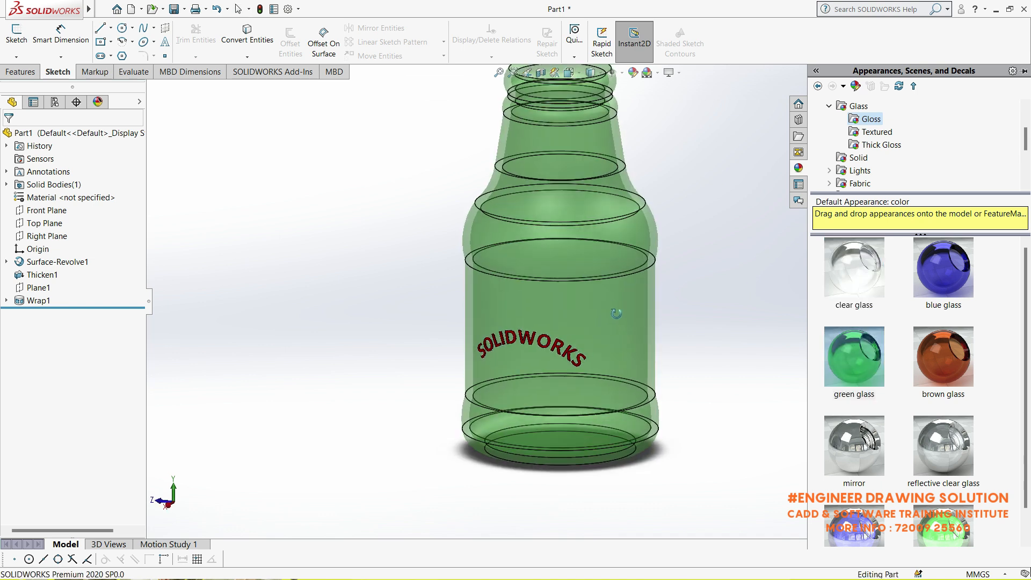
Step: Set the display style to Shaded without edges
click(590, 73)
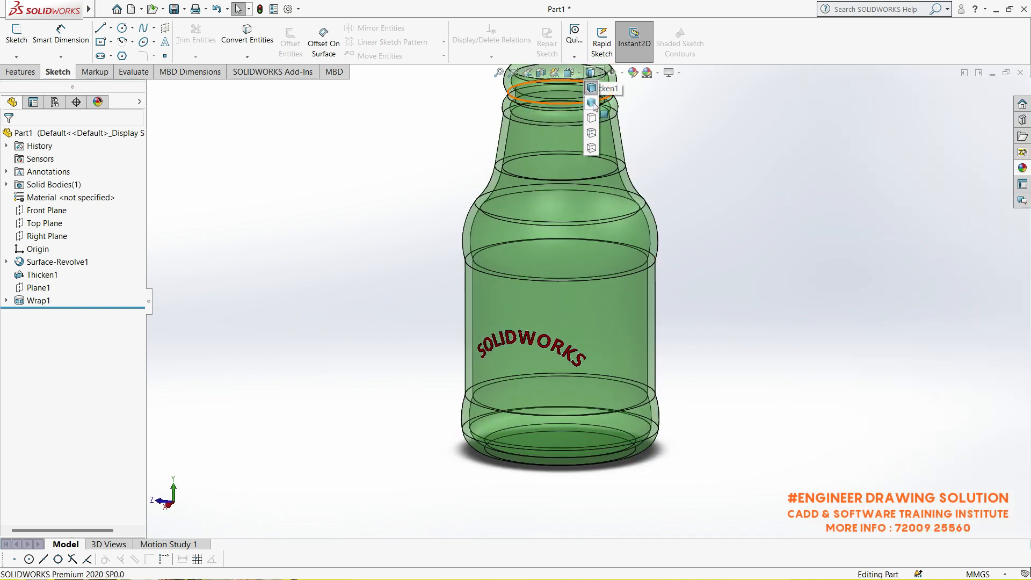
click(594, 105)
middle_drag(719, 223, 721, 232)
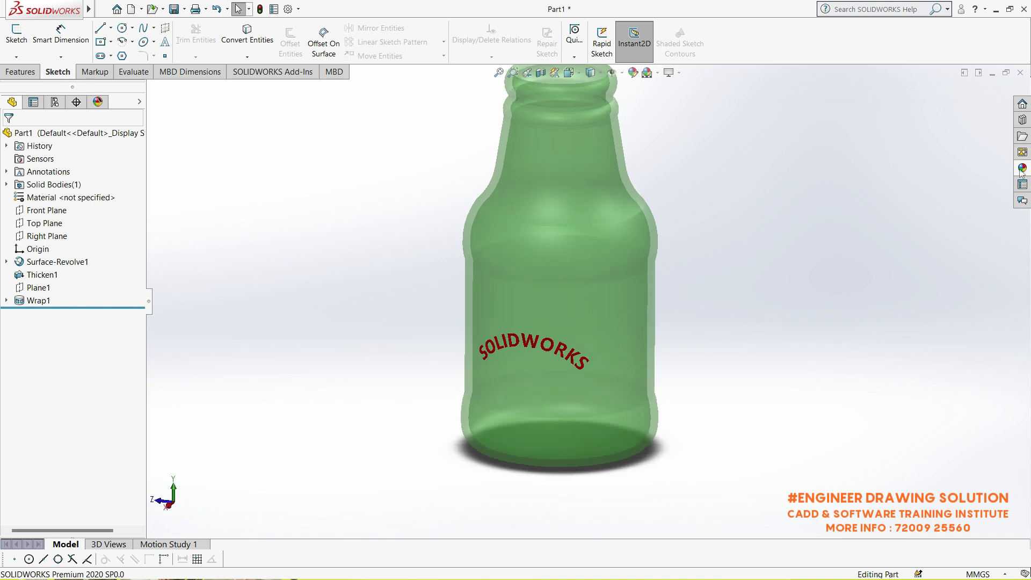
Step: Try the textured frosted glass and sandblasted glass appearances on the bottle, and settle on glass fiber
click(1019, 170)
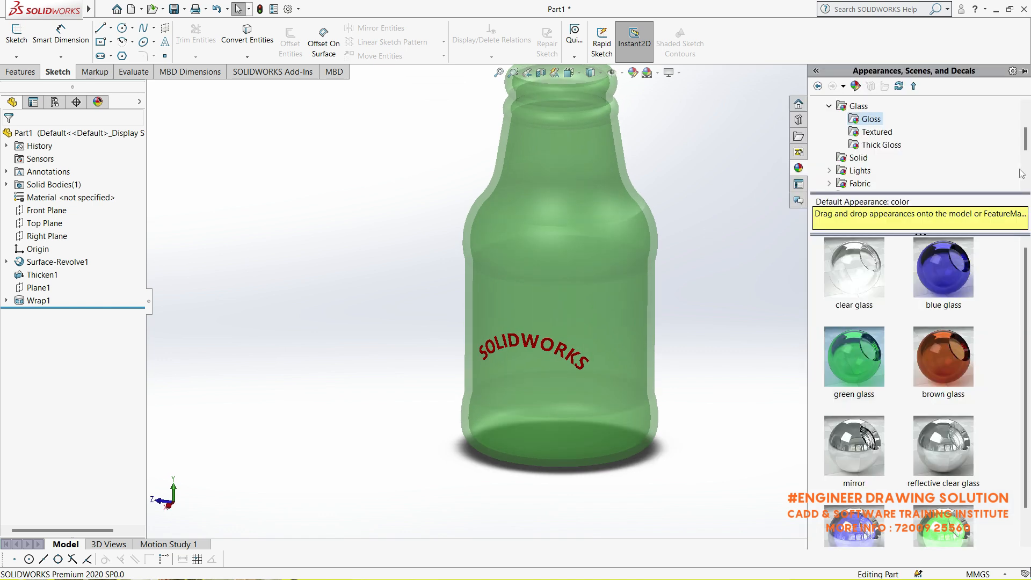
click(871, 133)
double_click(869, 261)
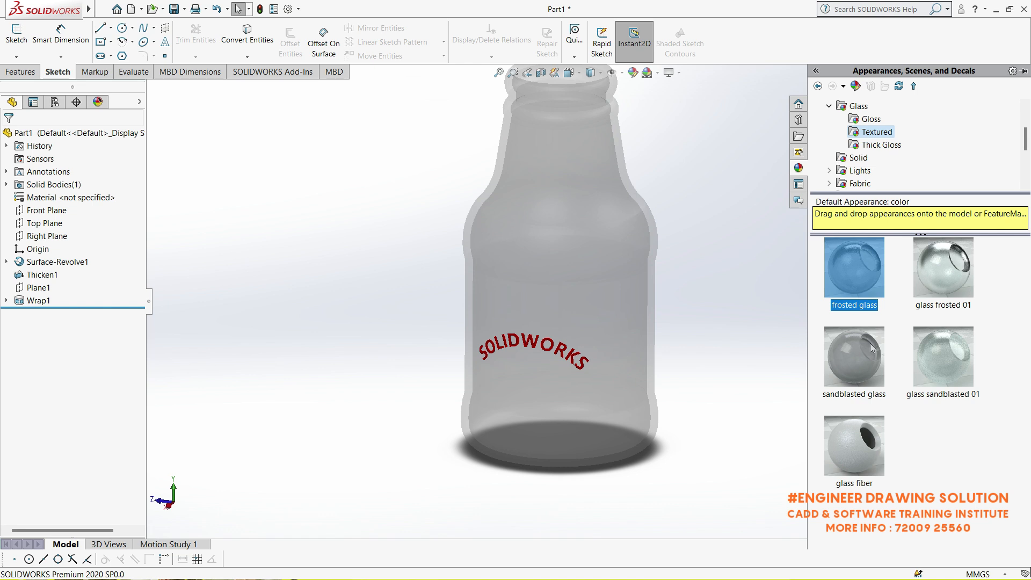
double_click(870, 343)
double_click(850, 446)
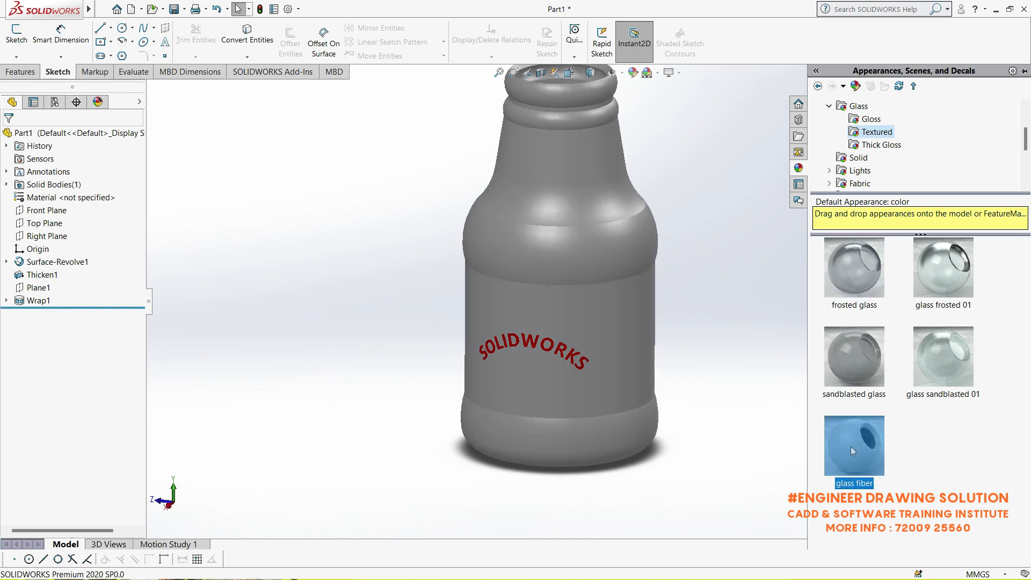
middle_drag(688, 308, 694, 274)
middle_drag(699, 227, 738, 225)
scroll(709, 368, down, 3)
mouse_move(707, 368)
middle_down()
mouse_move(686, 323)
mouse_move(674, 211)
mouse_move(643, 324)
mouse_move(743, 333)
mouse_move(727, 368)
middle_up()
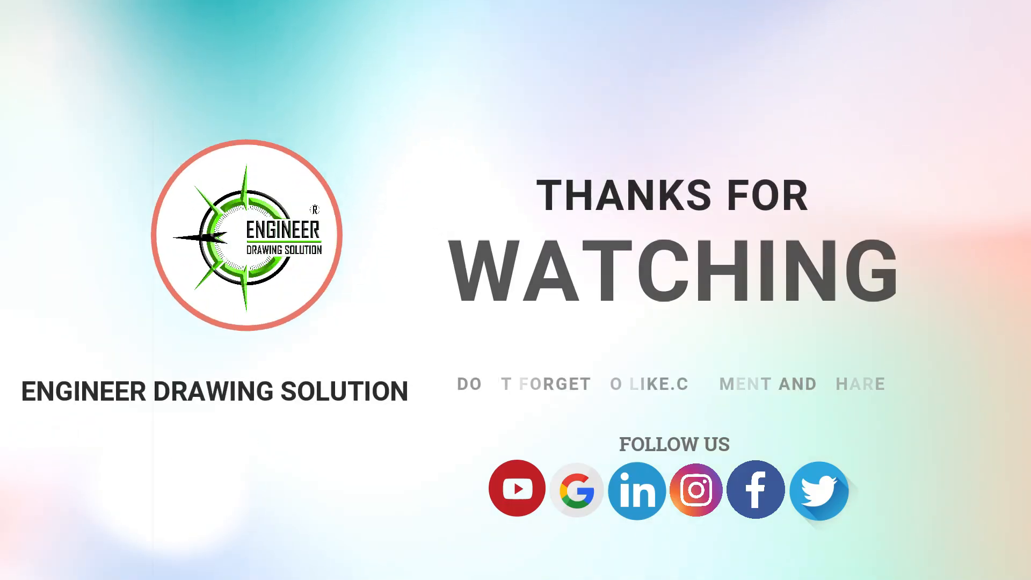